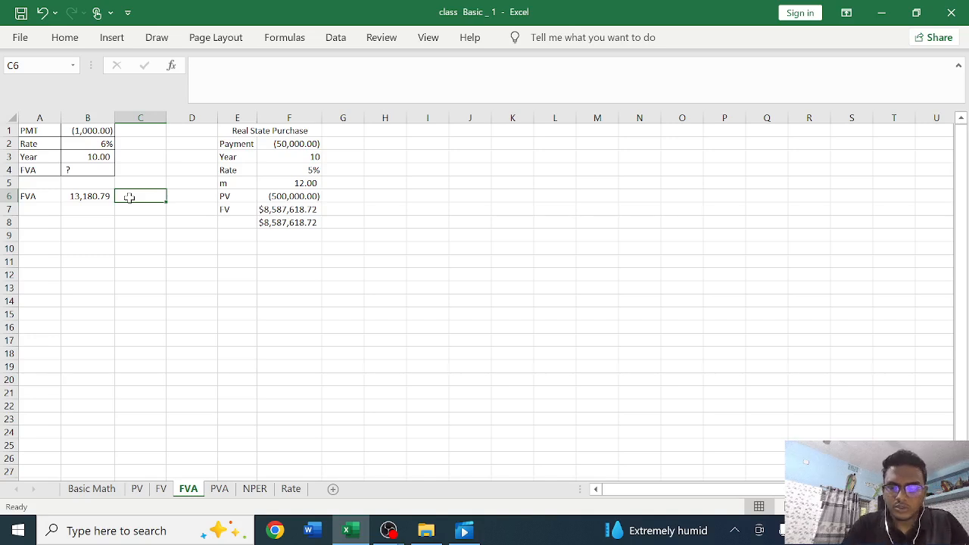
- Calculate the annuity's future value in cell C6 with the formula =FV(B2,B3,B1,0,0)
type("=")
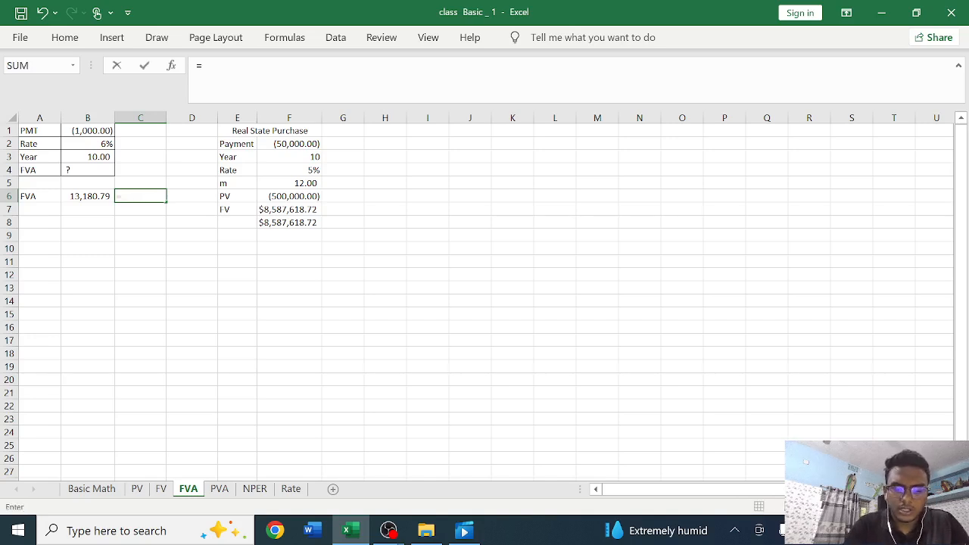
type("fv")
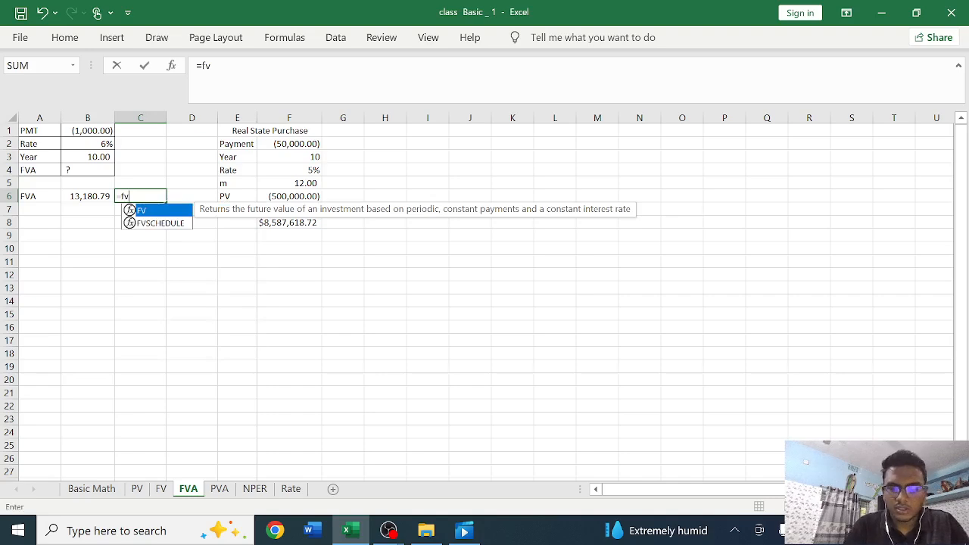
type("(")
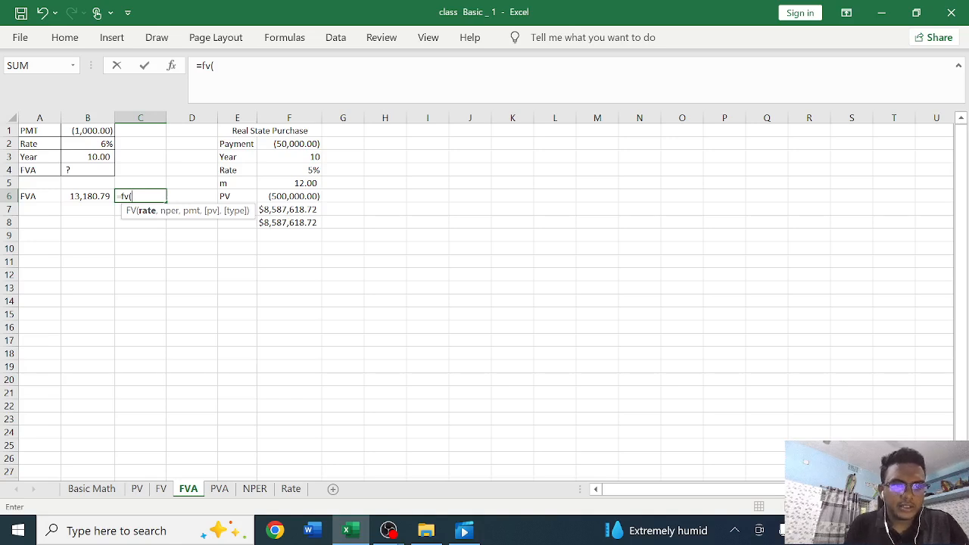
left_click(101, 144)
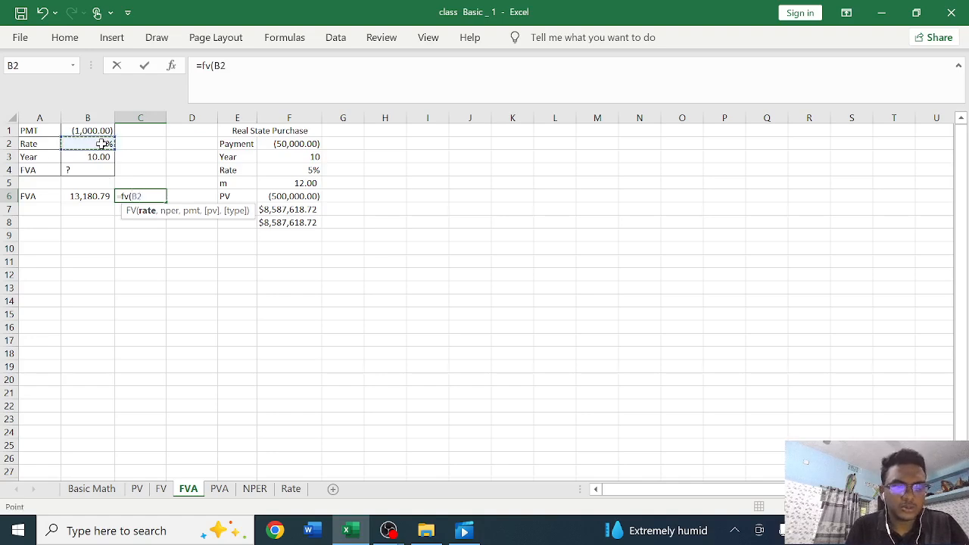
type(",")
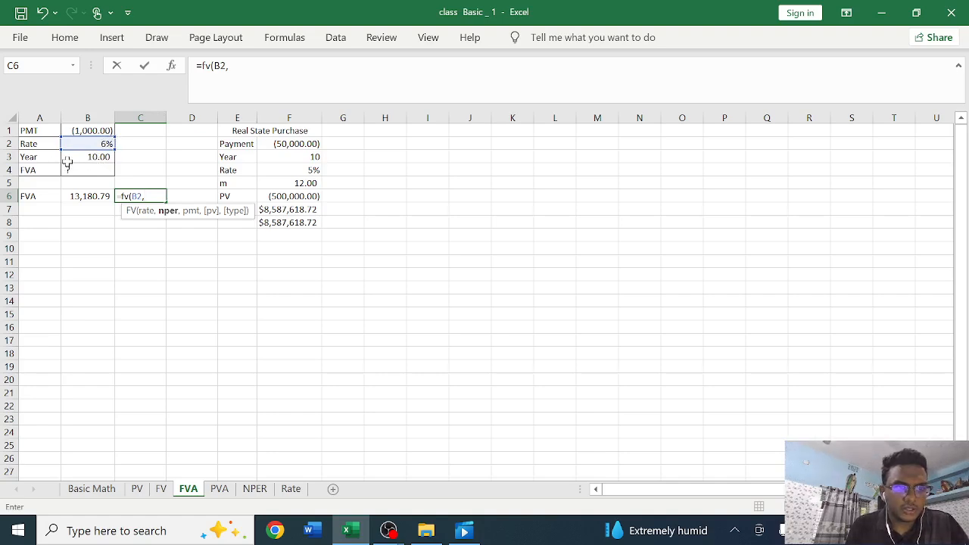
left_click(100, 159)
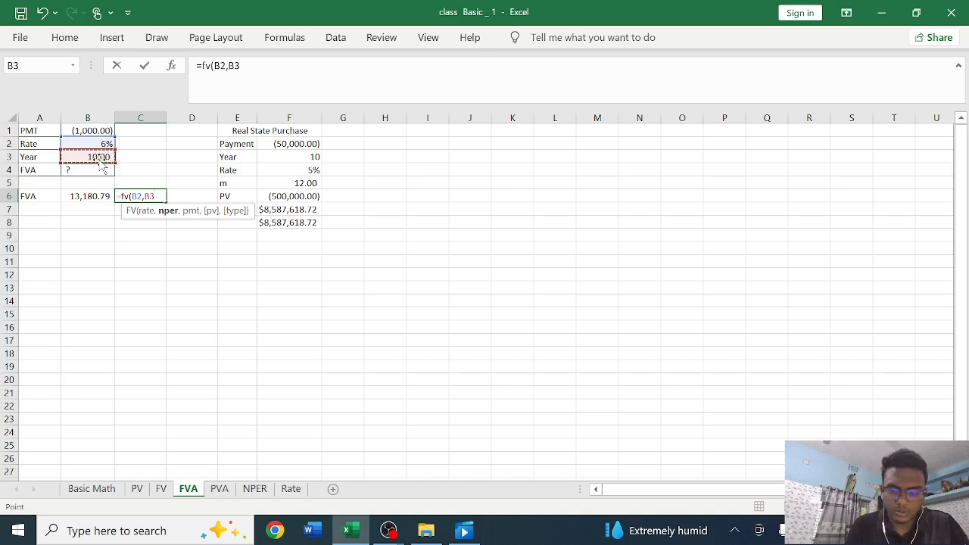
type(",")
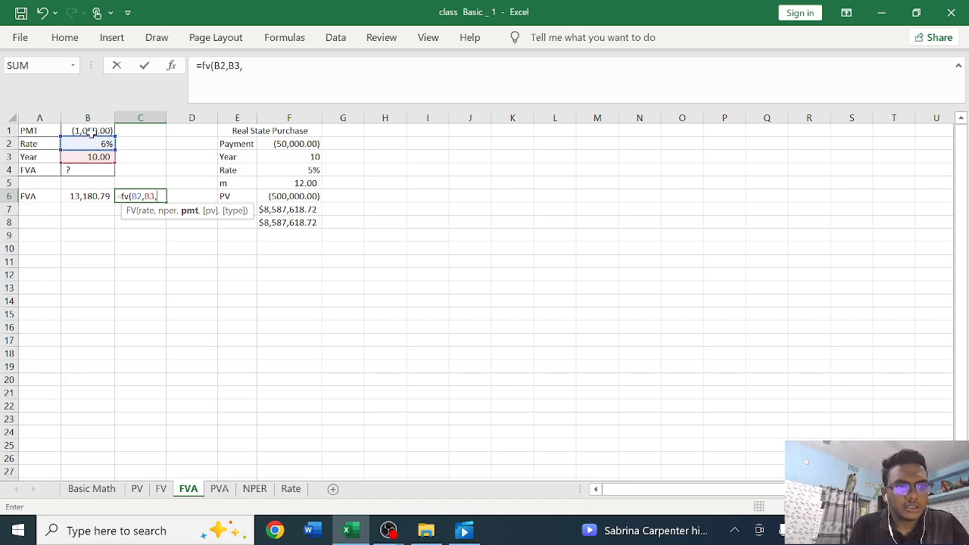
left_click(91, 131)
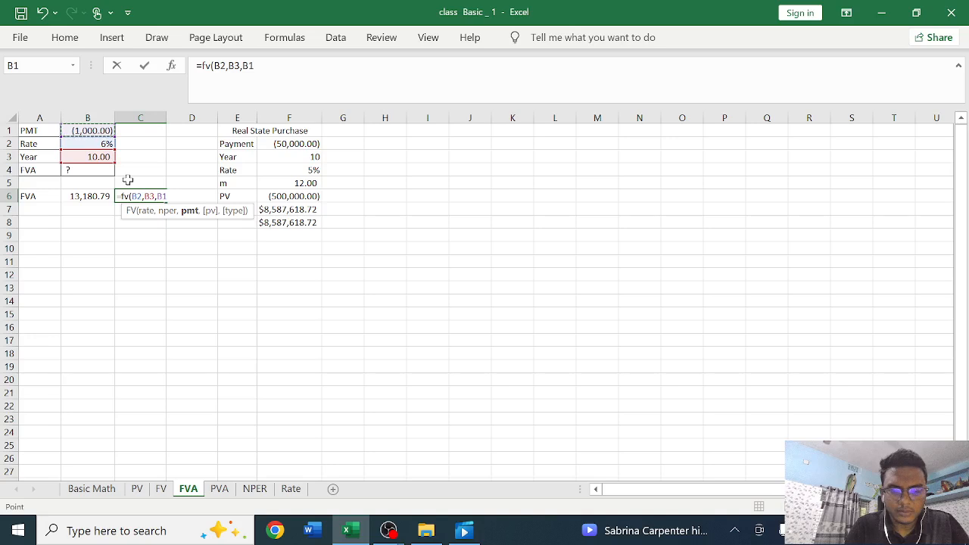
type(",0")
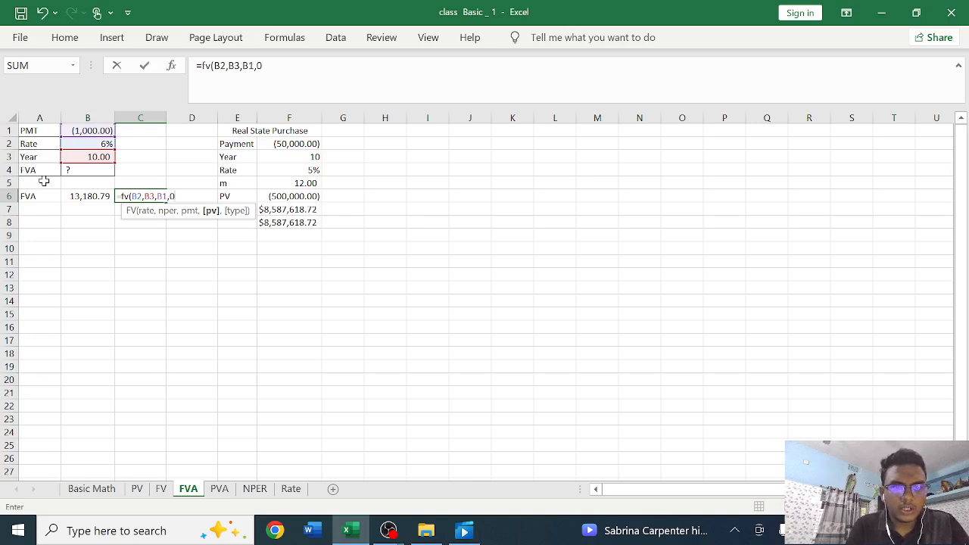
type(",0")
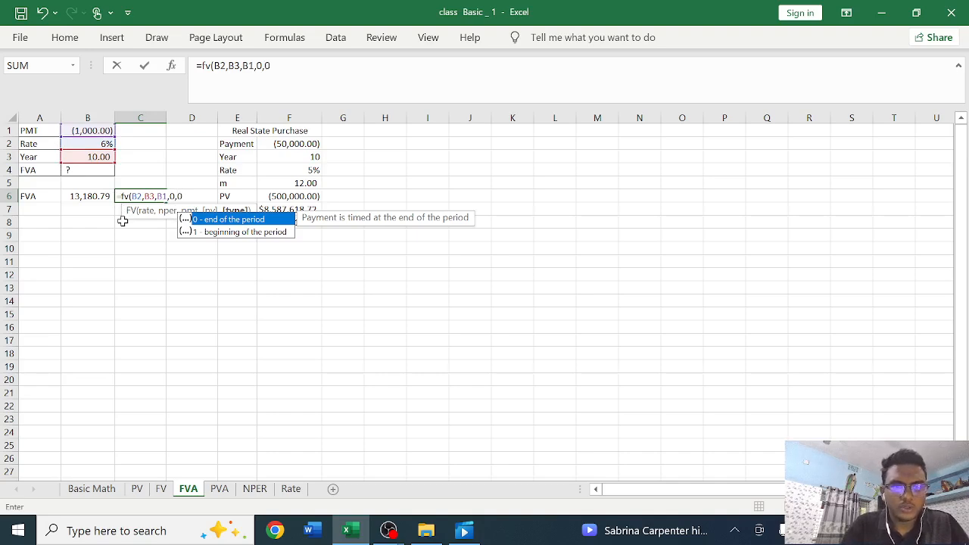
type(")")
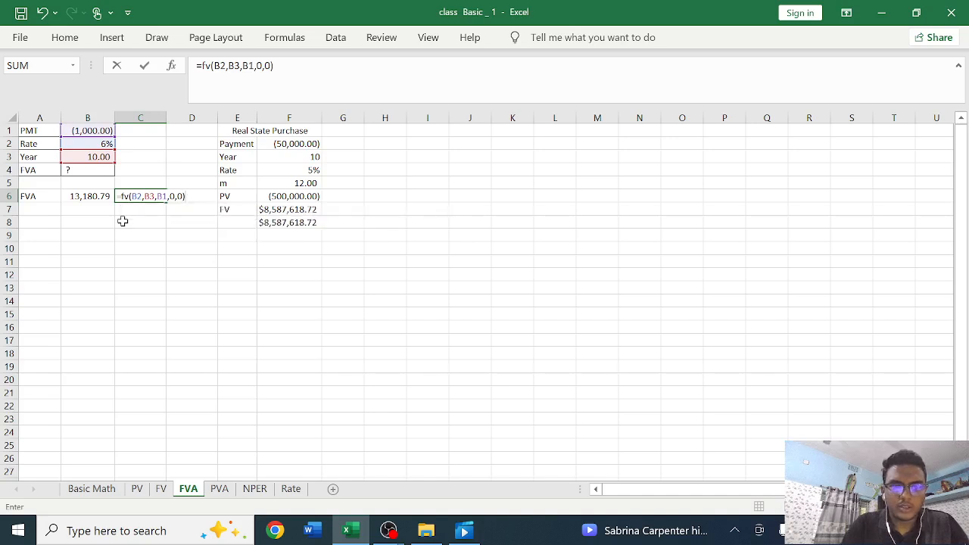
key("Return")
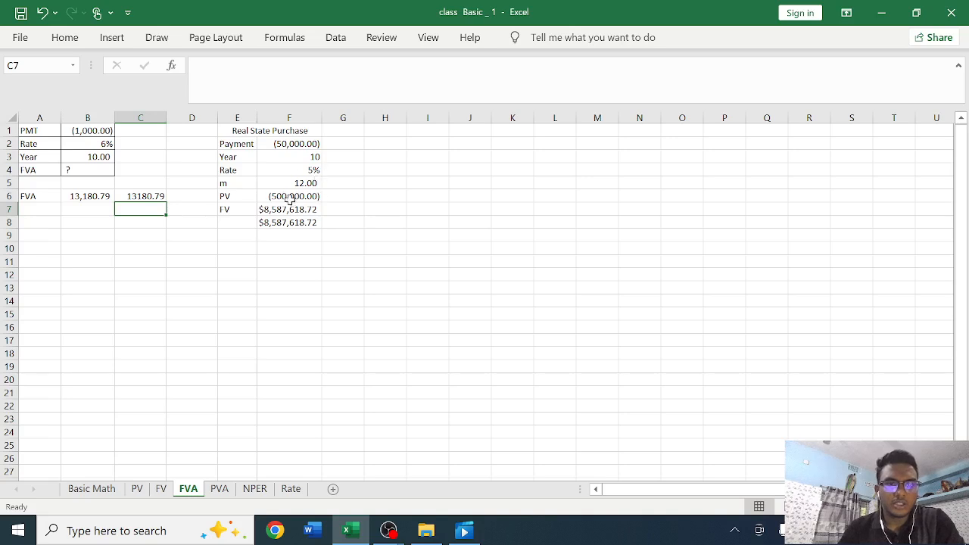
- Calculate the Real State Purchase future value with monthly compounding in cell G7 using =FV(F4/F5,F3*F5,F2,F6,0)
left_click(337, 213)
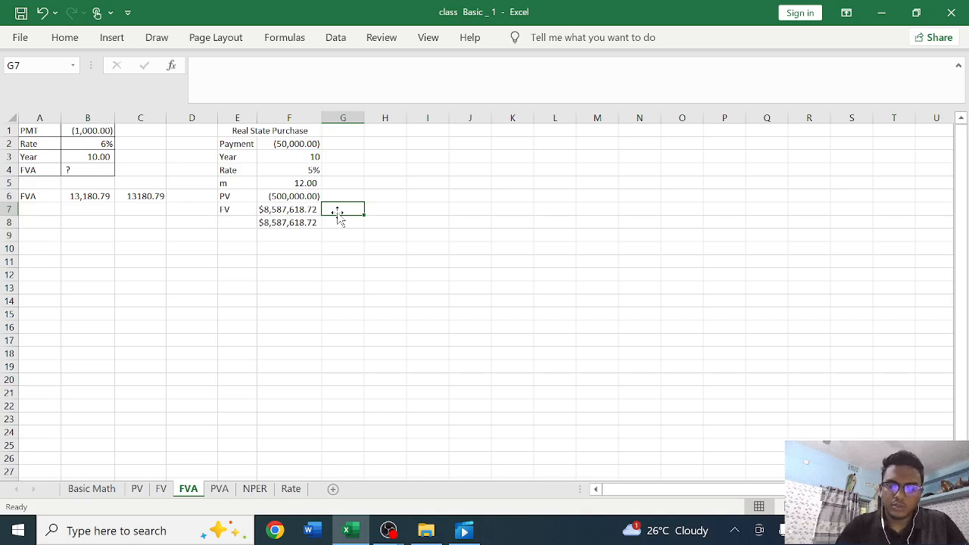
type("=")
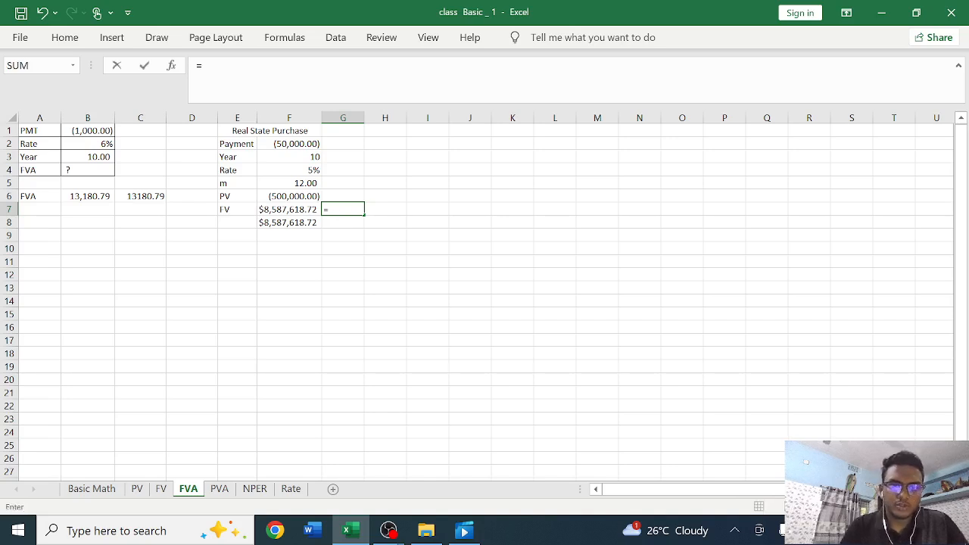
type("fv")
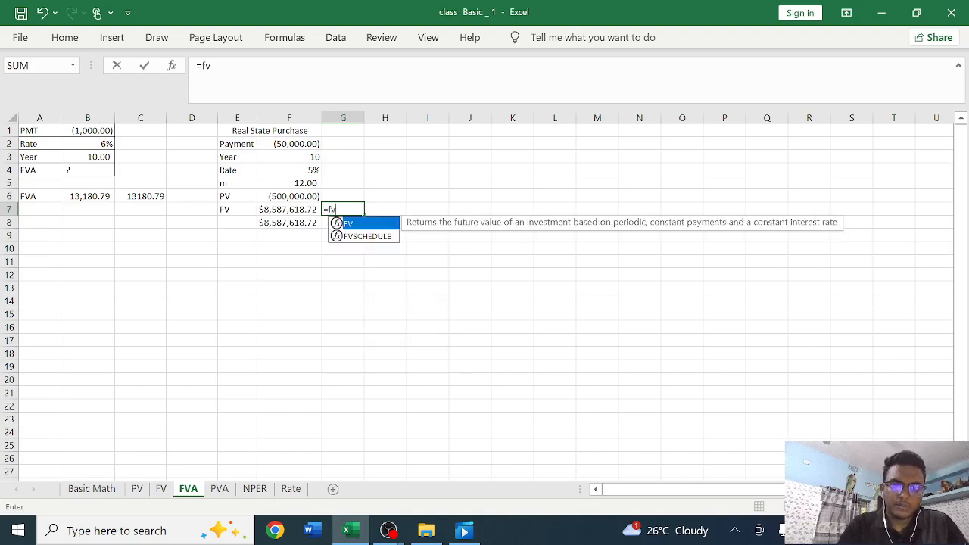
type("(")
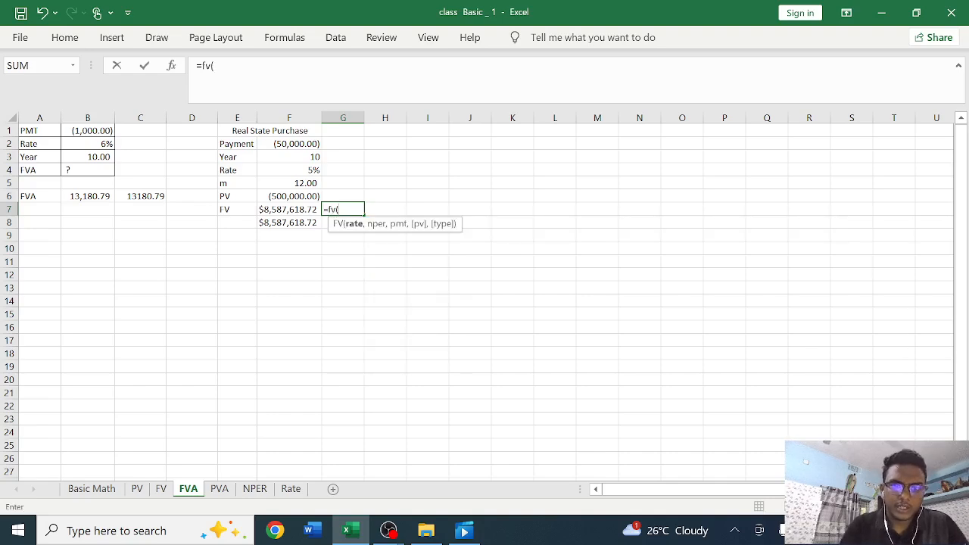
left_click(299, 170)
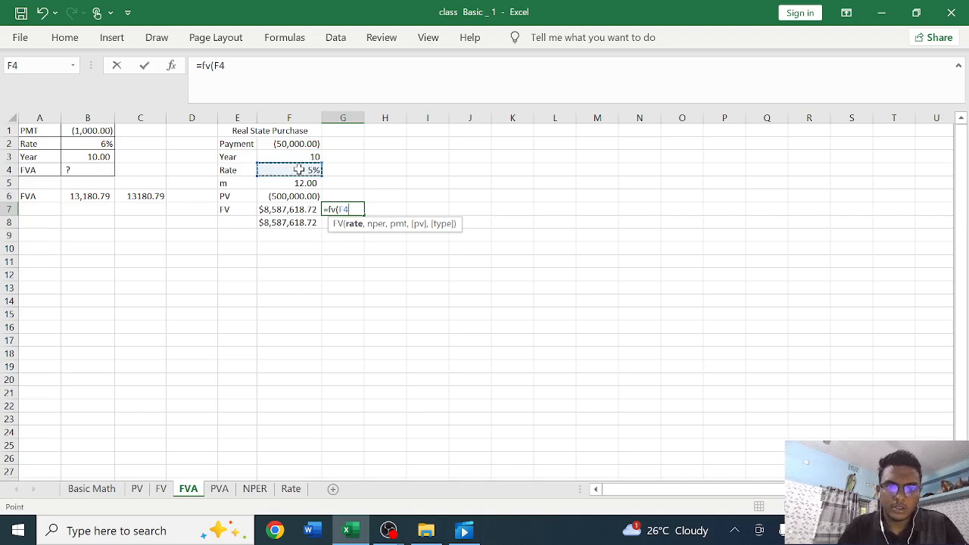
type(",")
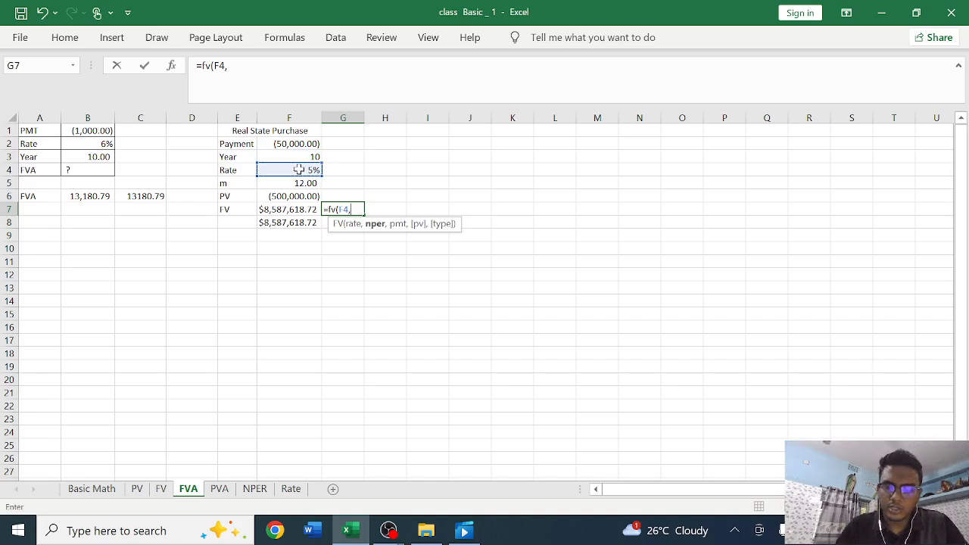
key("BackSpace")
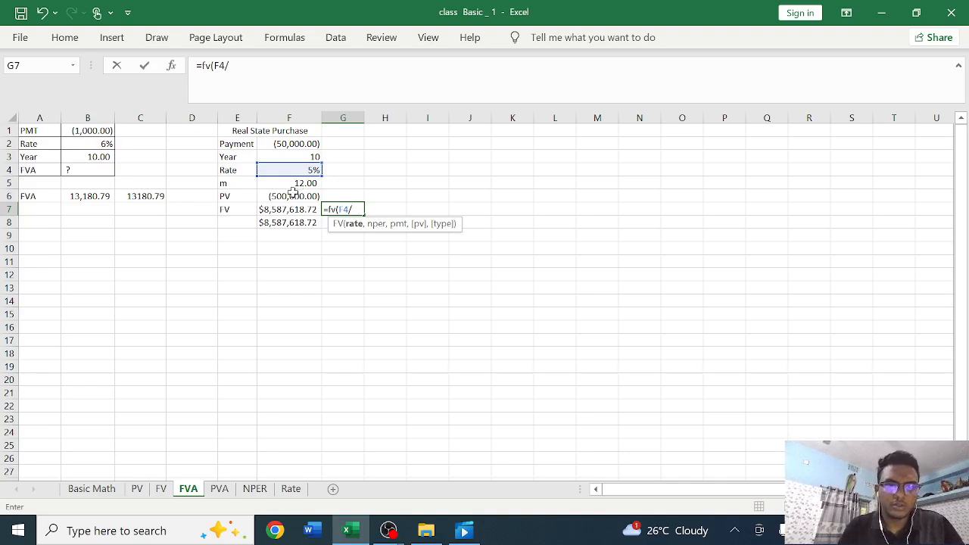
left_click(299, 182)
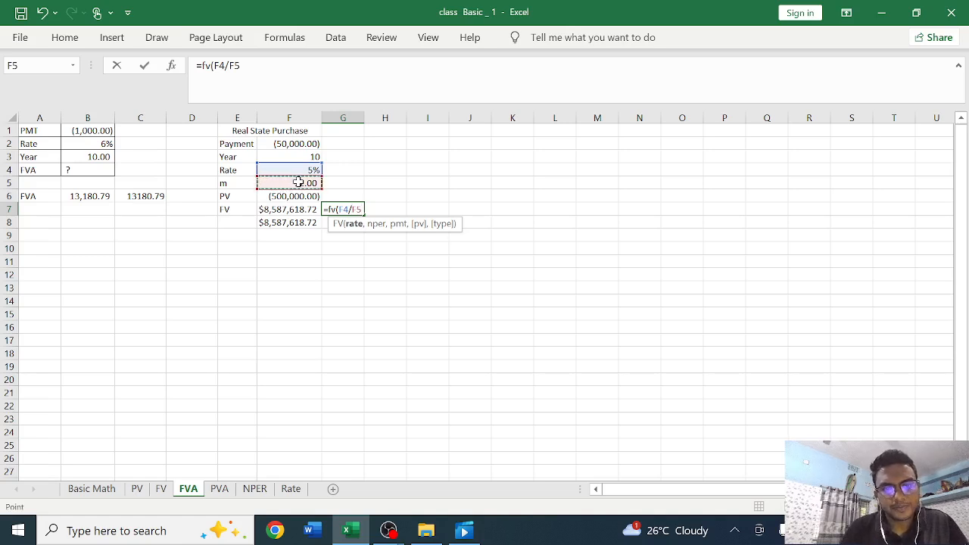
type(",")
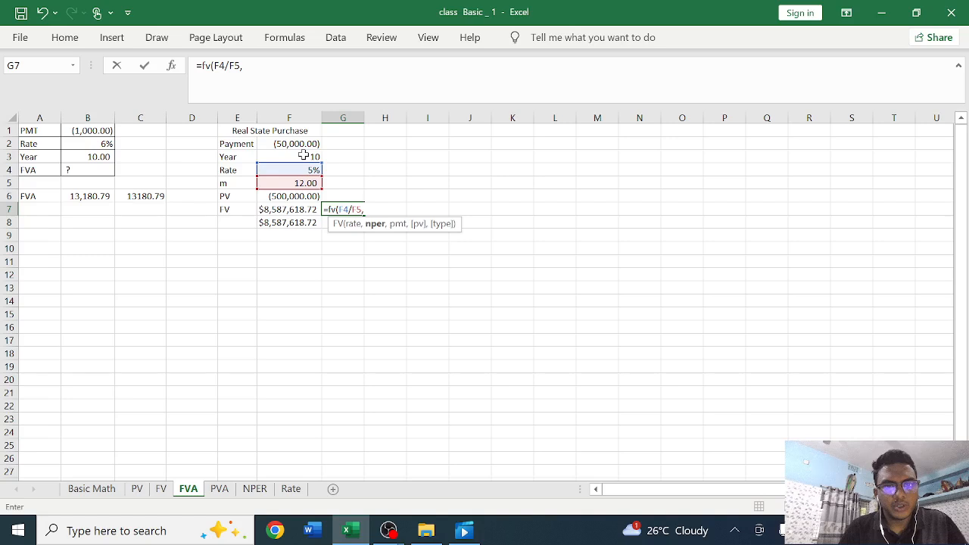
left_click(302, 156)
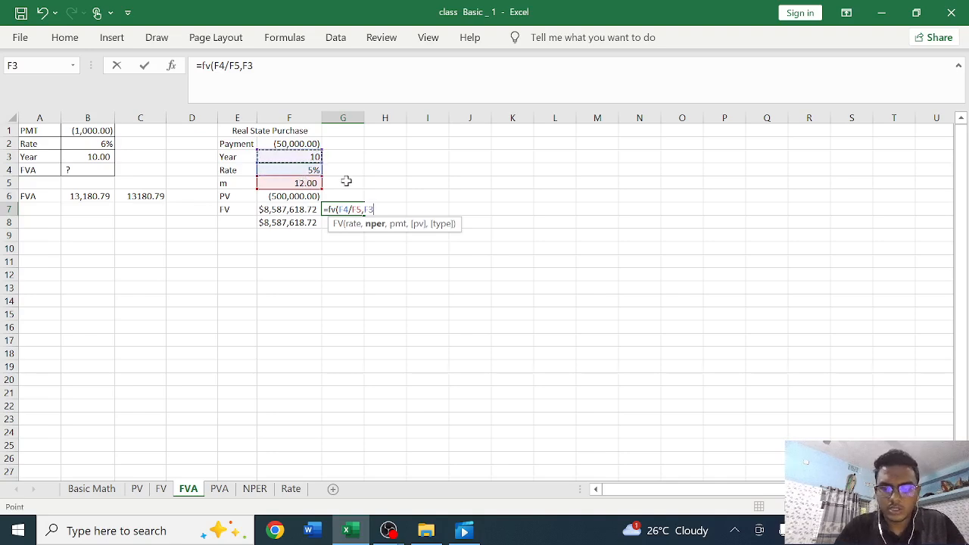
type("*")
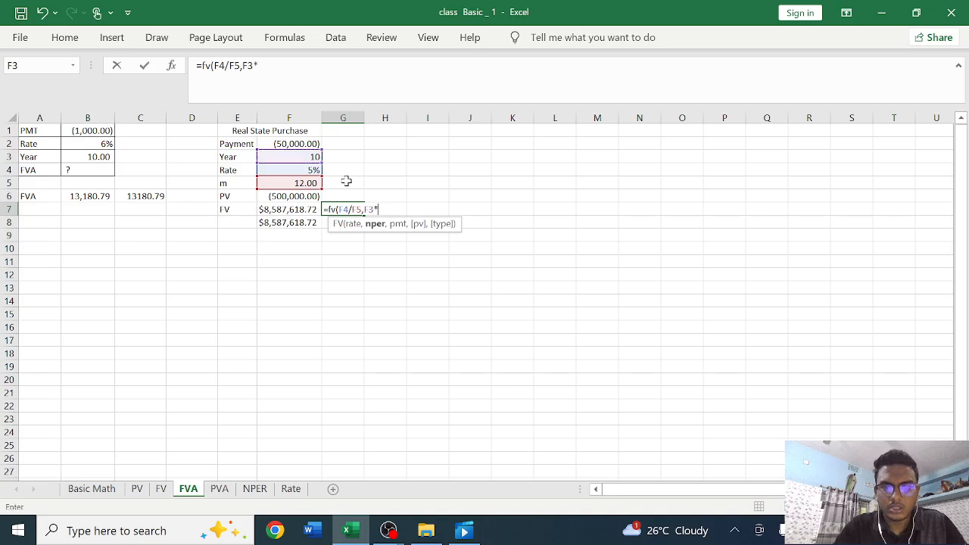
left_click(298, 185)
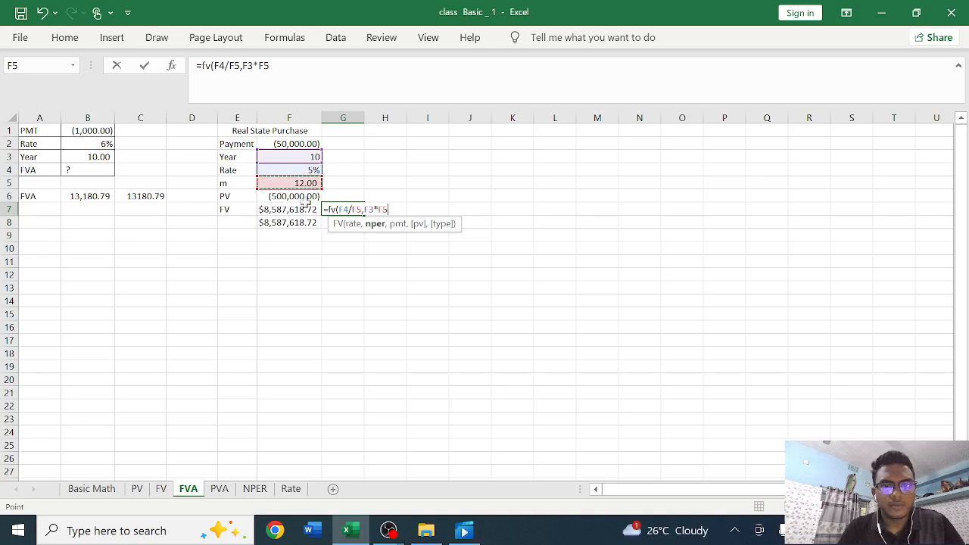
type(",")
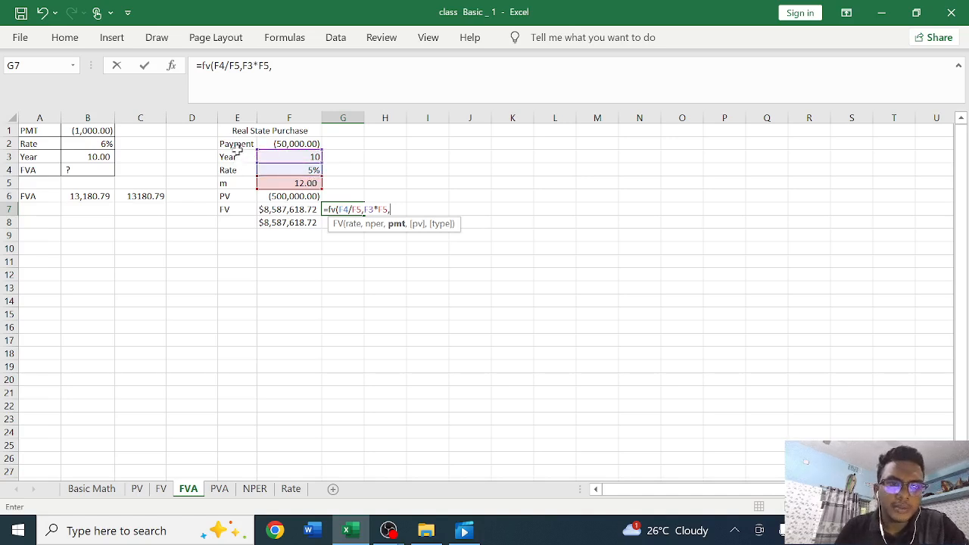
left_click(295, 143)
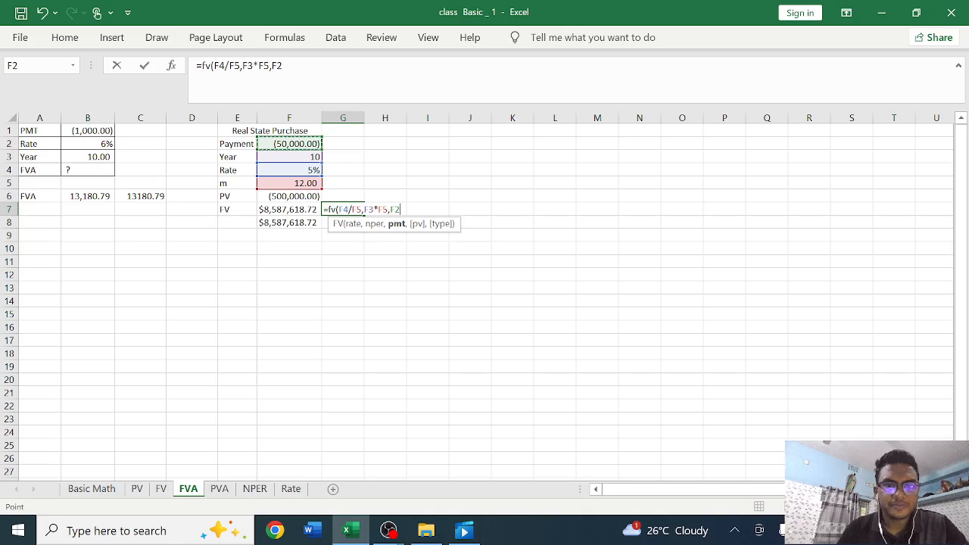
type(",")
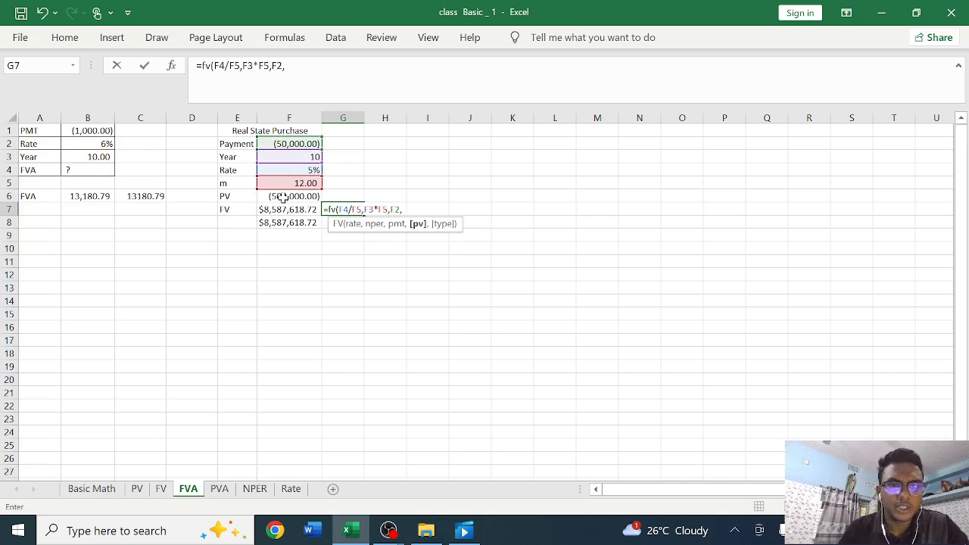
left_click(283, 196)
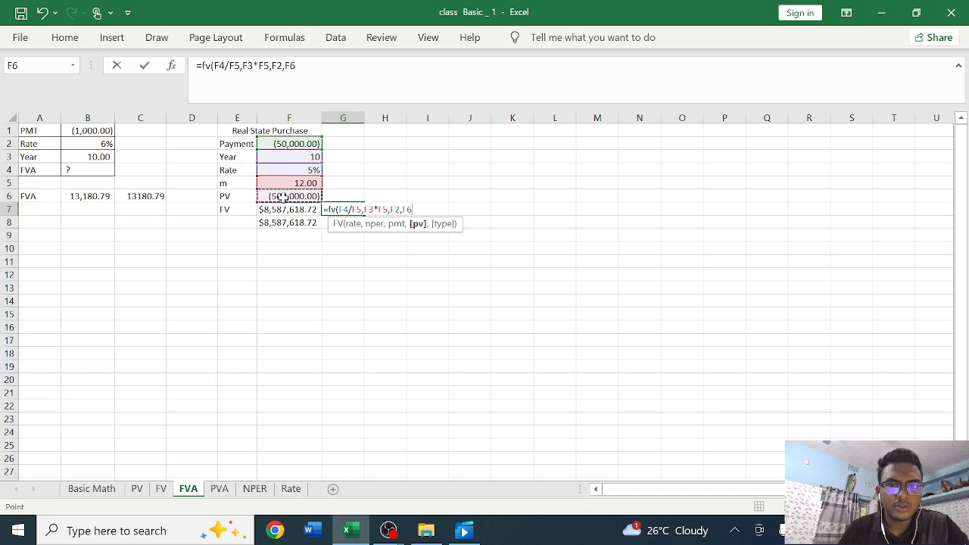
type(",0")
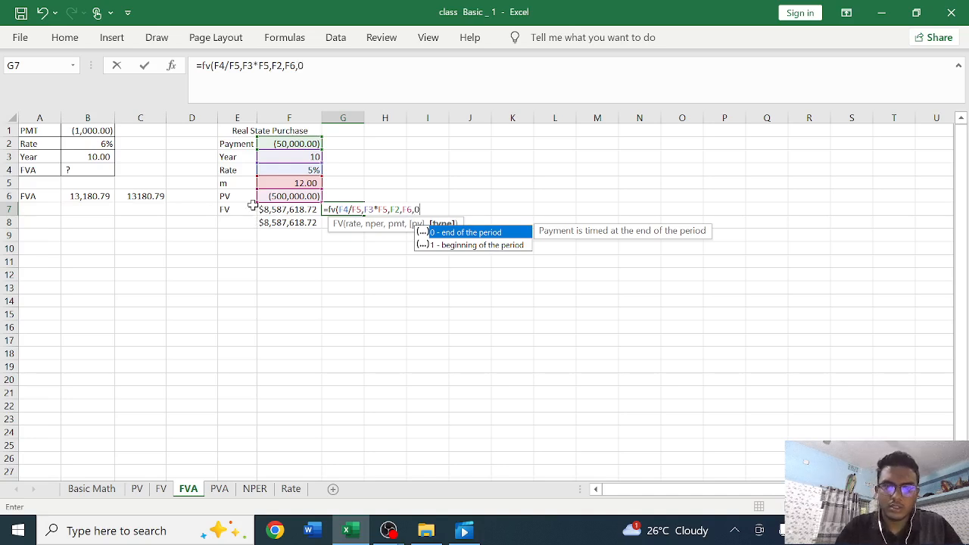
key("Escape")
type(")")
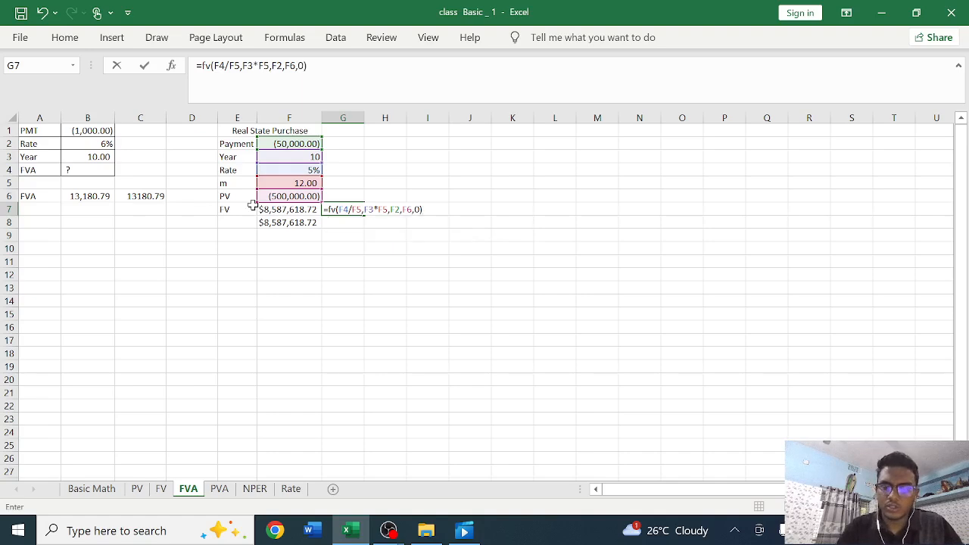
key("Return")
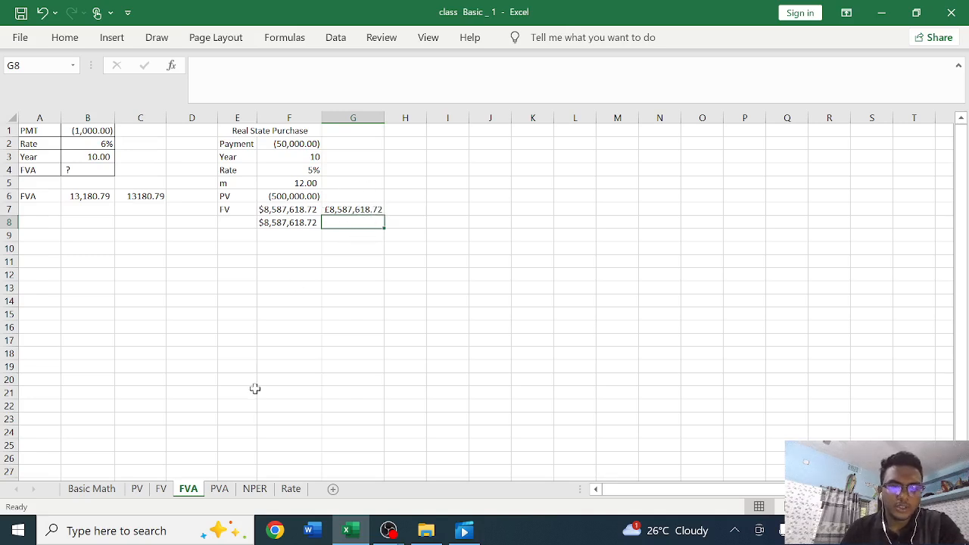
- On the PVA sheet, calculate the annuity's present value with monthly compounding in cell D6 using =PV(B3/B5,B4*B5,B2,B1,0)
left_click(219, 489)
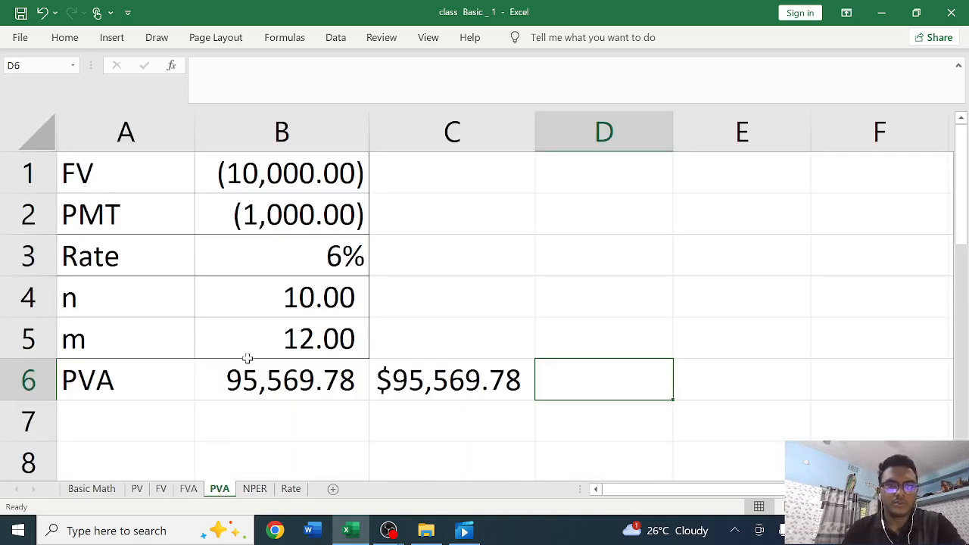
scroll(247, 358, "down", 3)
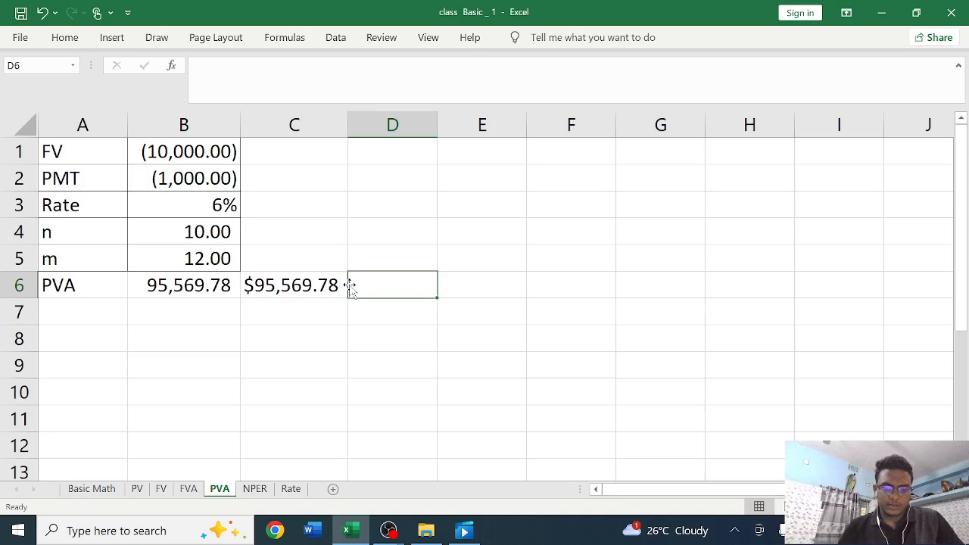
type("=")
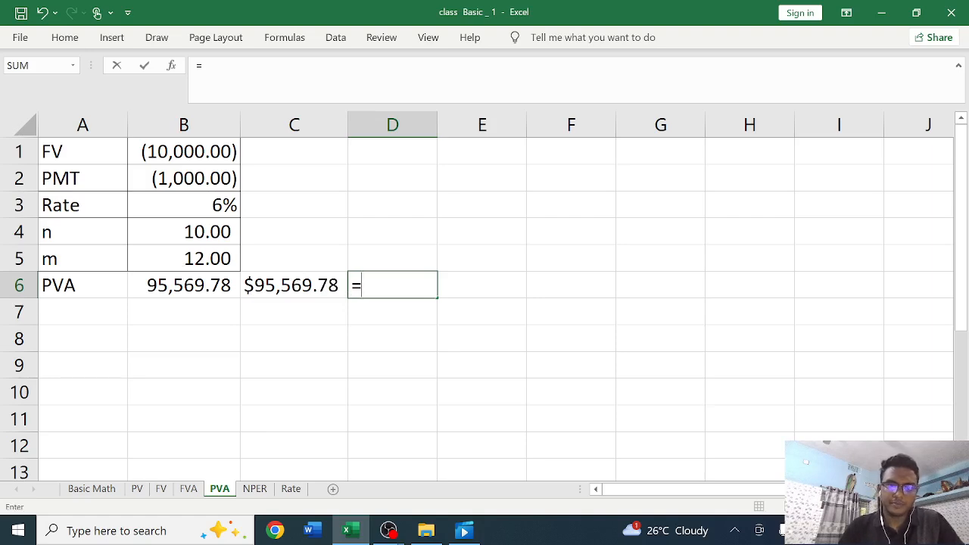
type("pv")
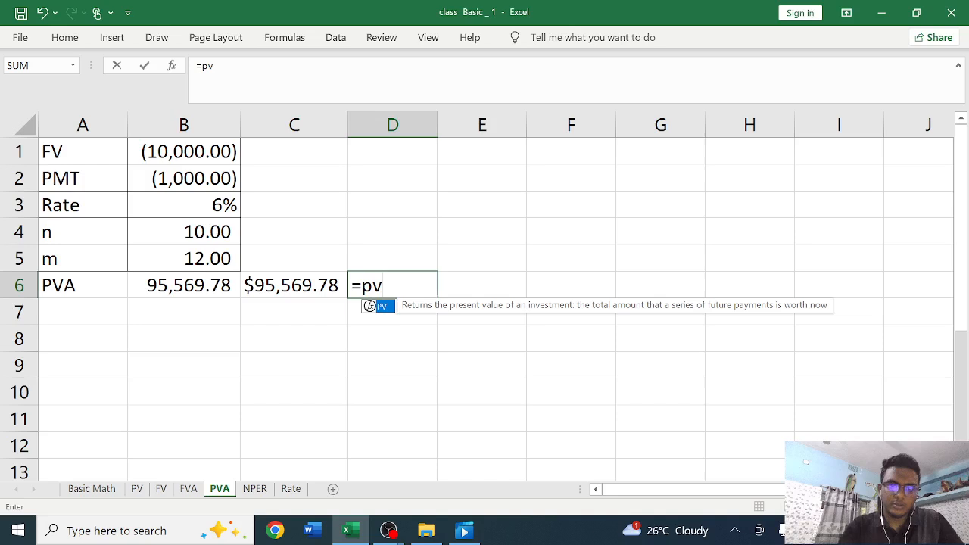
type("(")
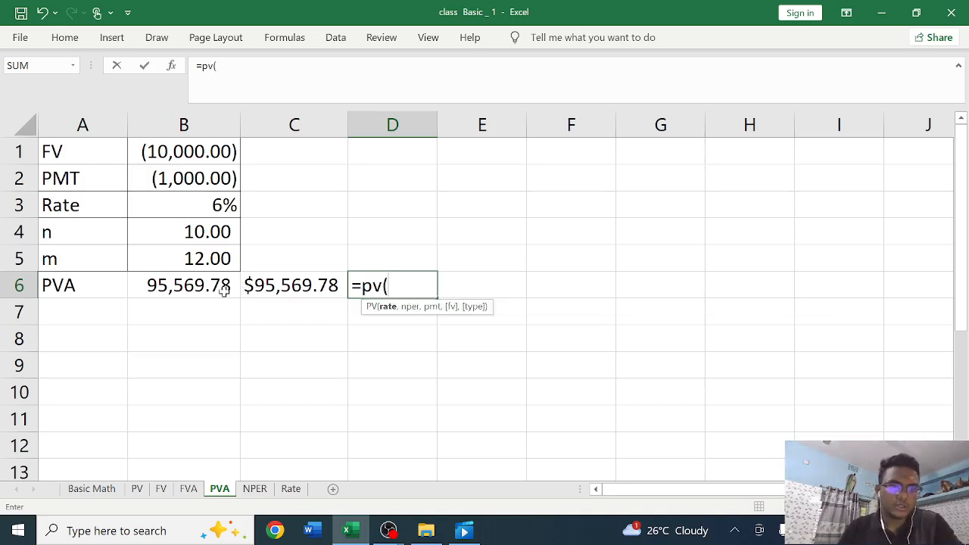
left_click(202, 205)
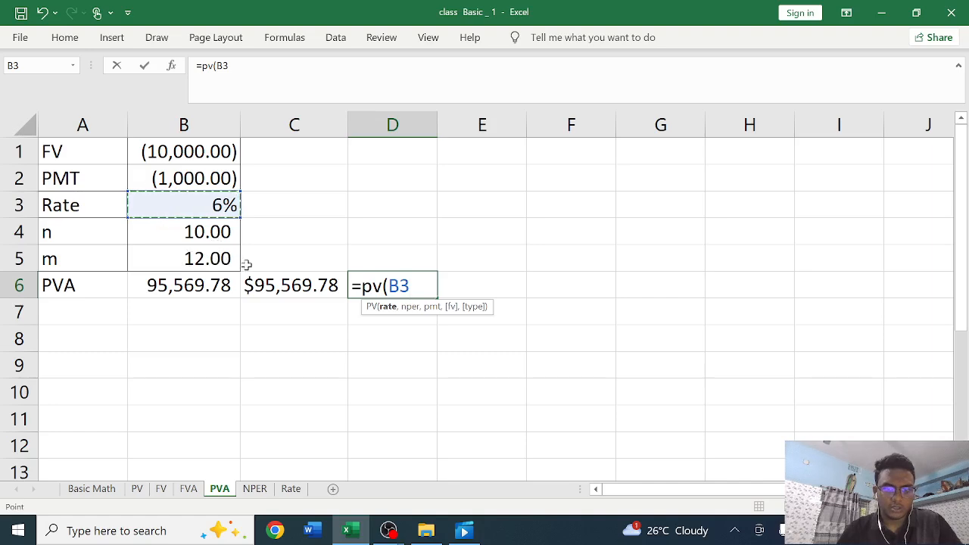
type("/")
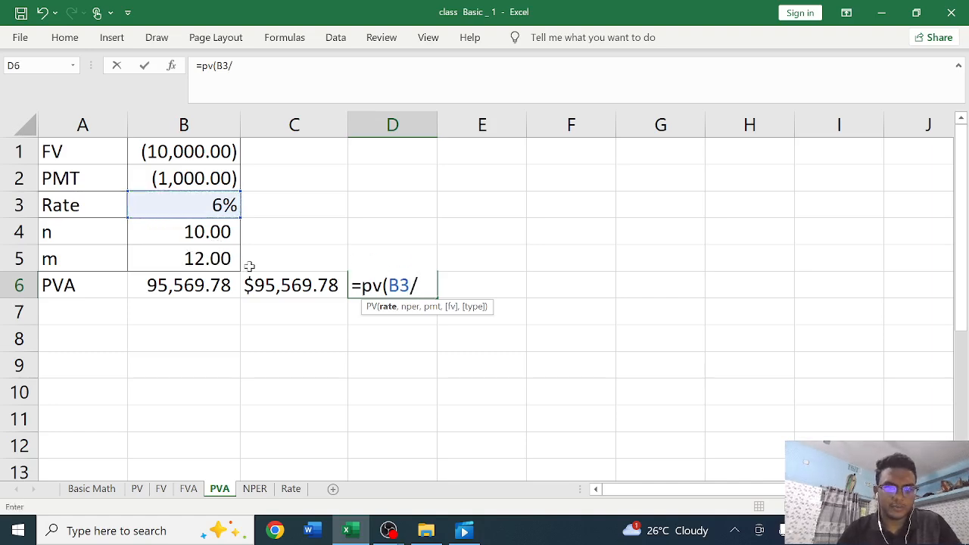
left_click(205, 257)
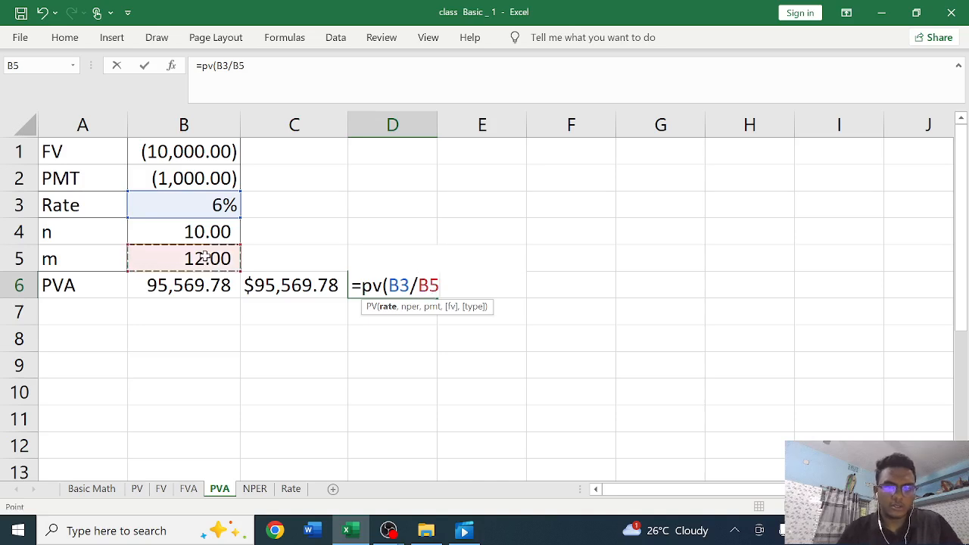
type(",")
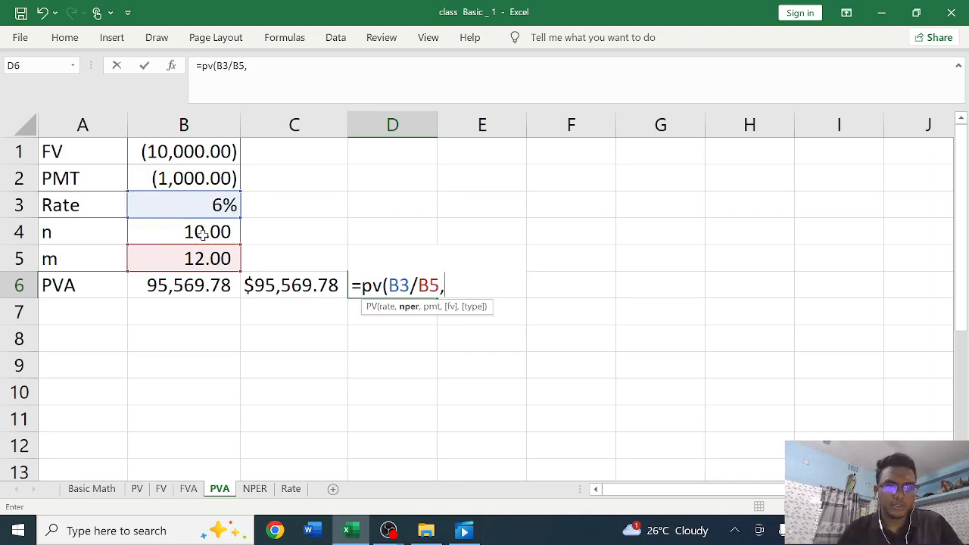
left_click(203, 230)
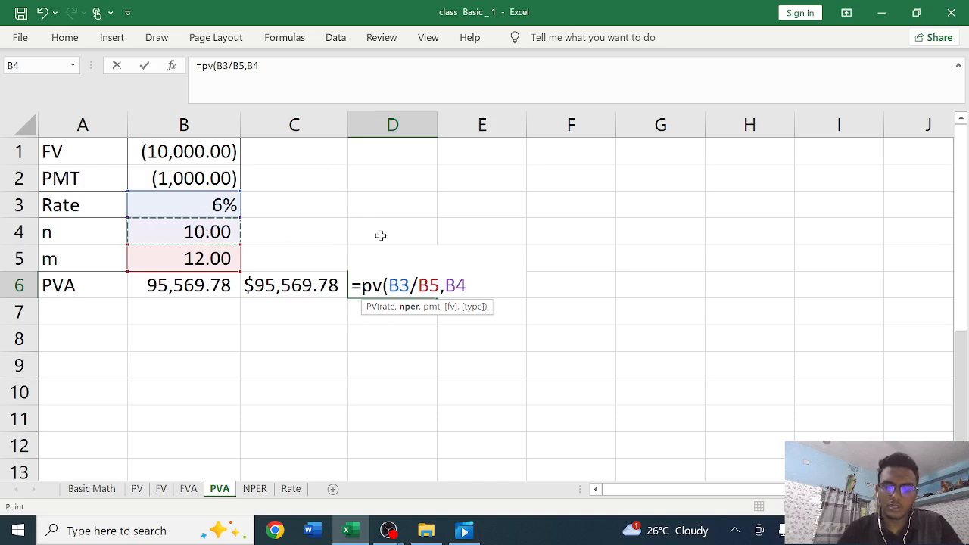
type("*")
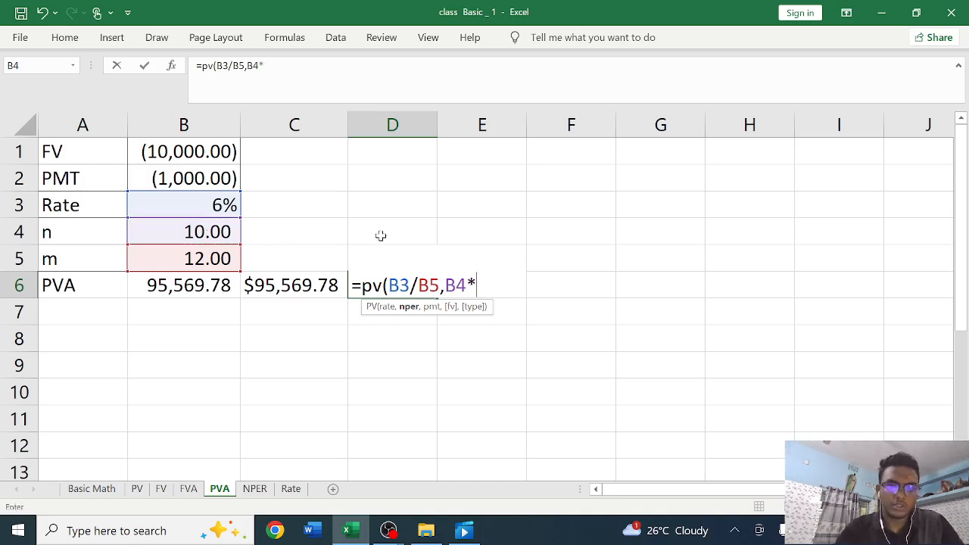
left_click(205, 258)
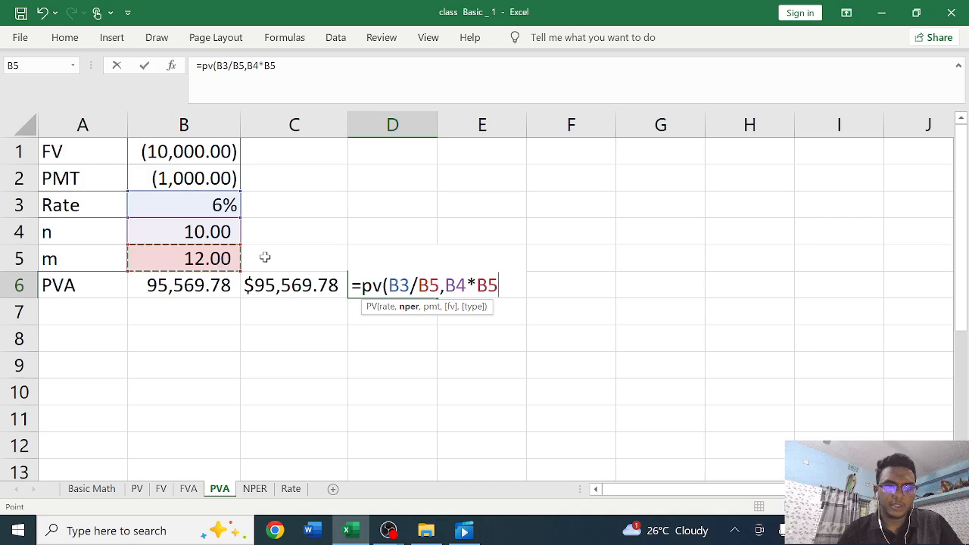
type(",")
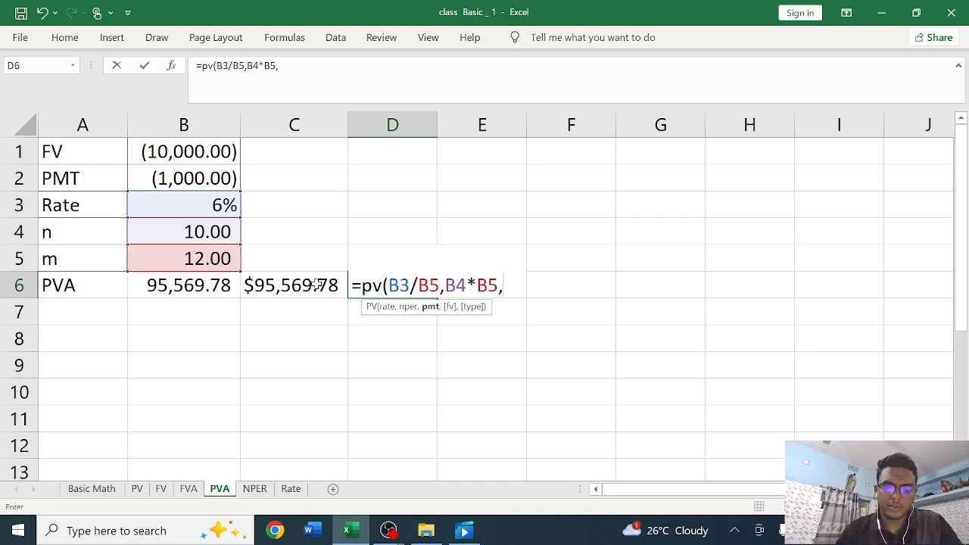
left_click(195, 180)
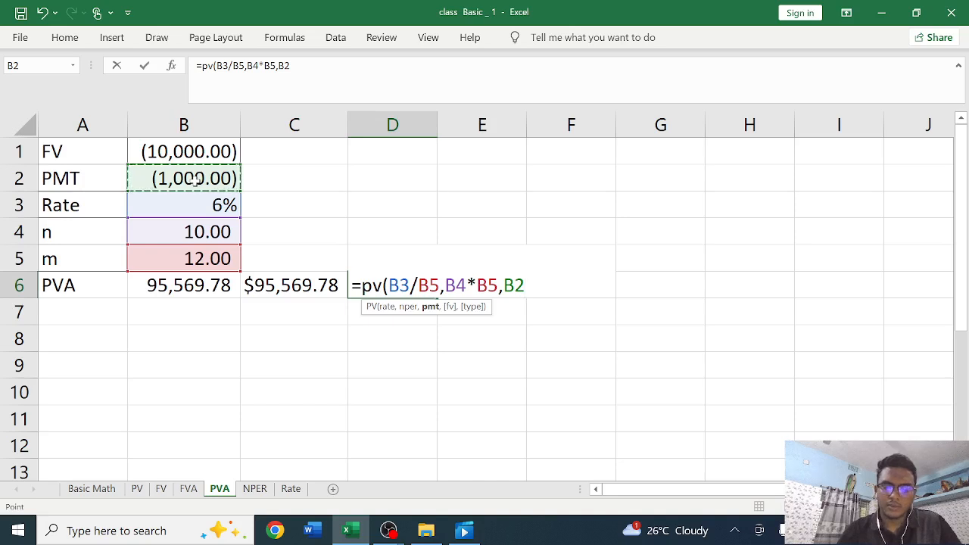
type(",")
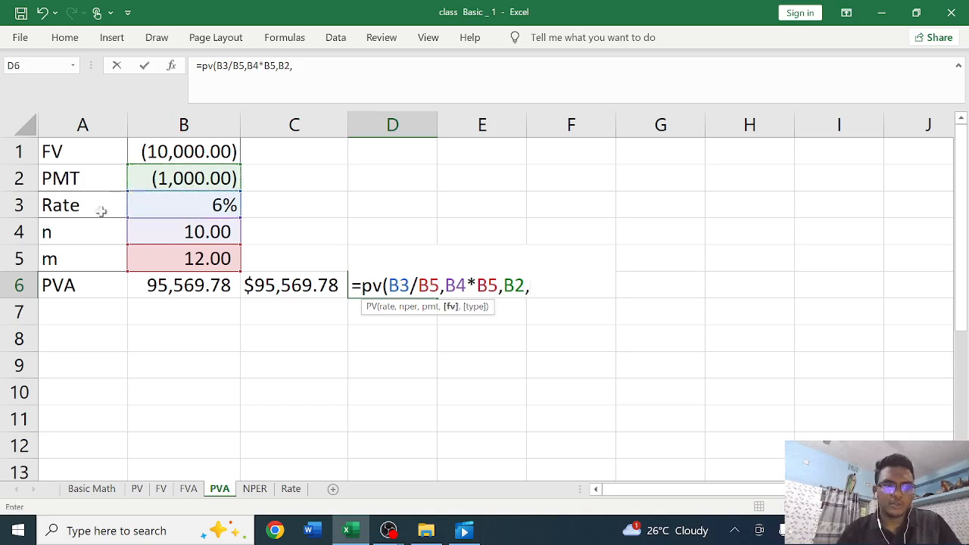
left_click(186, 151)
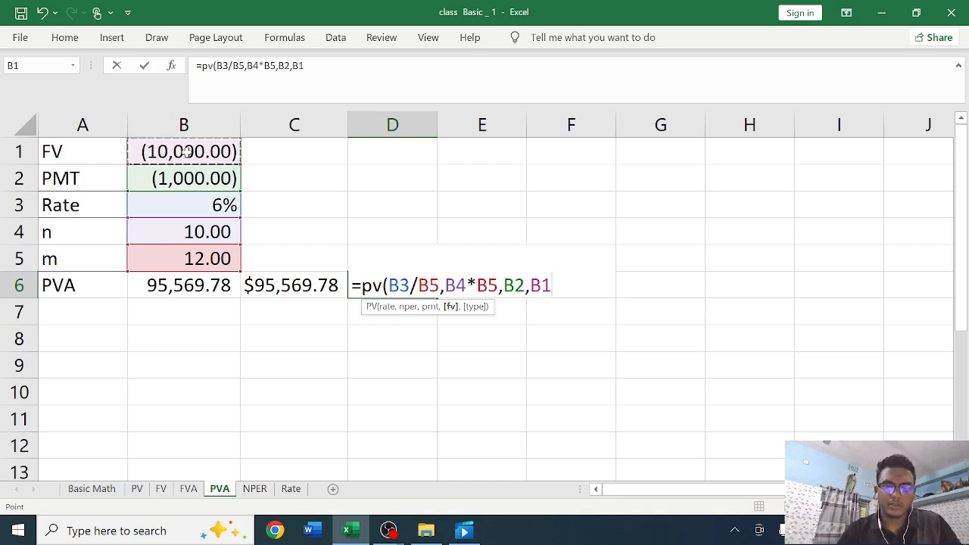
type(",")
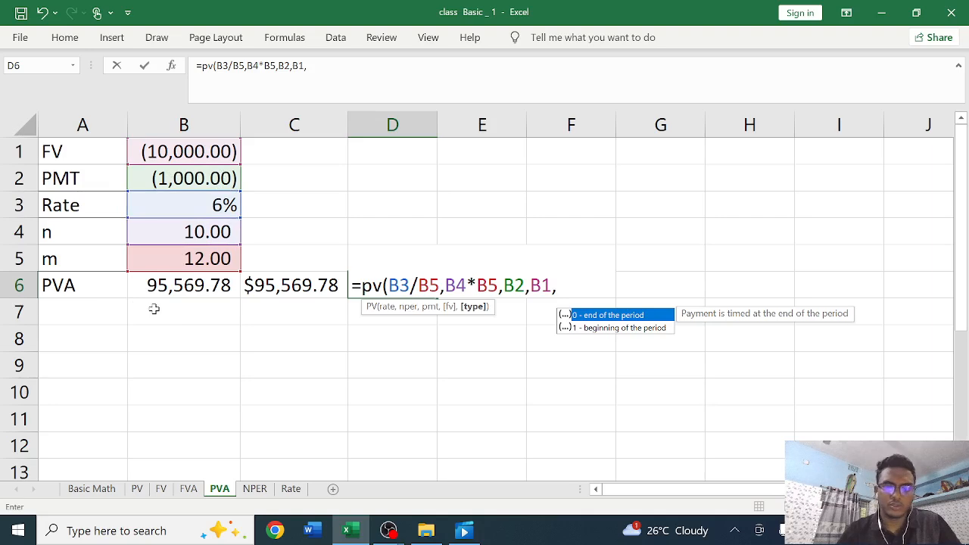
type("0")
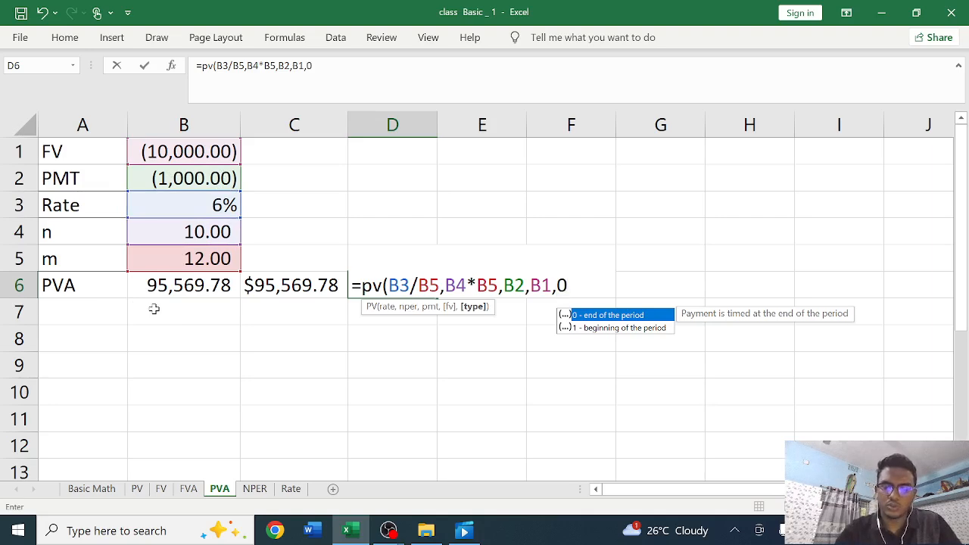
type(")")
key("Return")
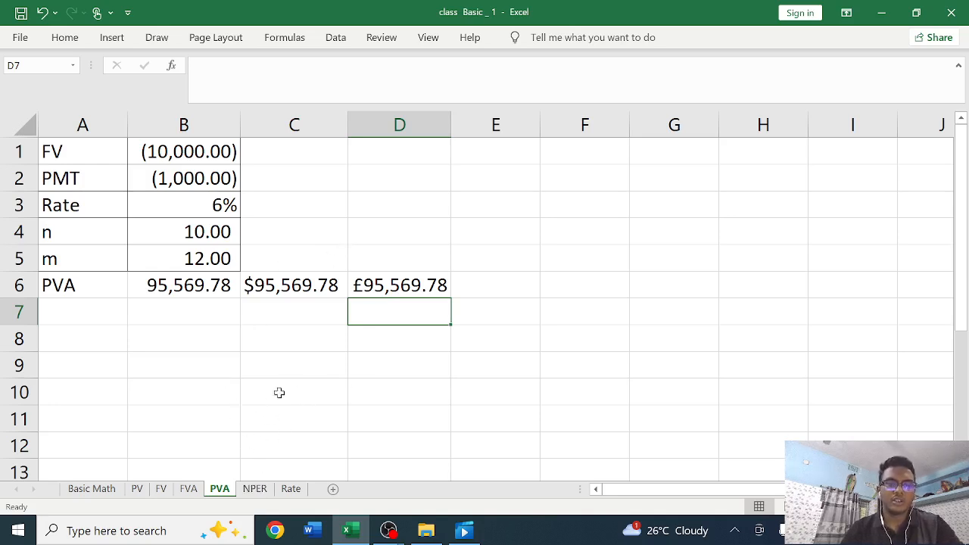
- On the NPER sheet, calculate the number of years in cell C5 with the formula =NPER(B3,0,B1,B2,0)
left_click(256, 490)
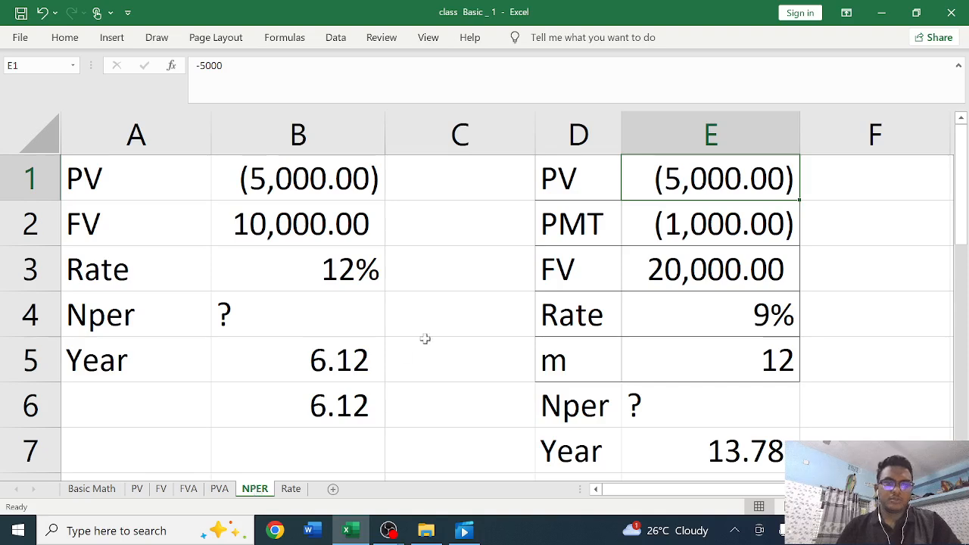
scroll(426, 340, "down", 5, "ctrl")
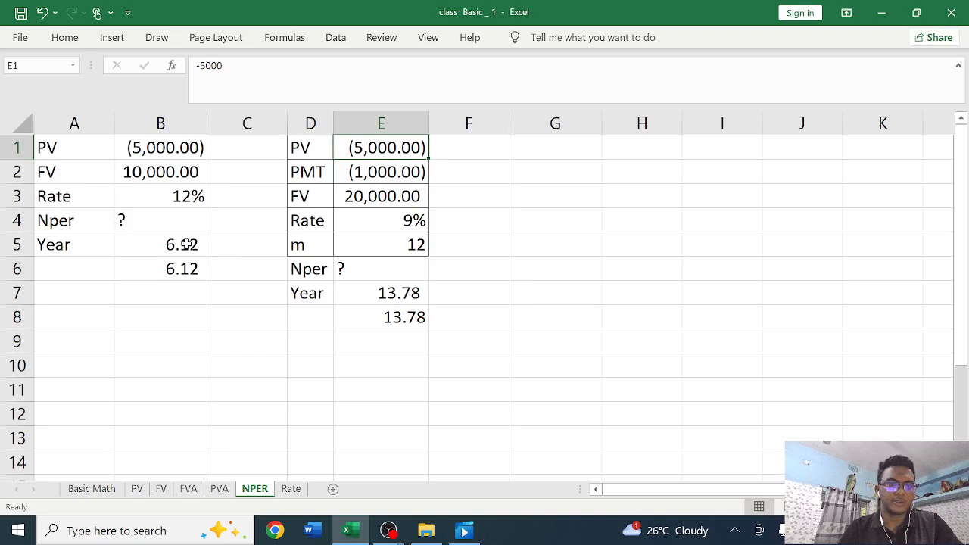
left_click(222, 246)
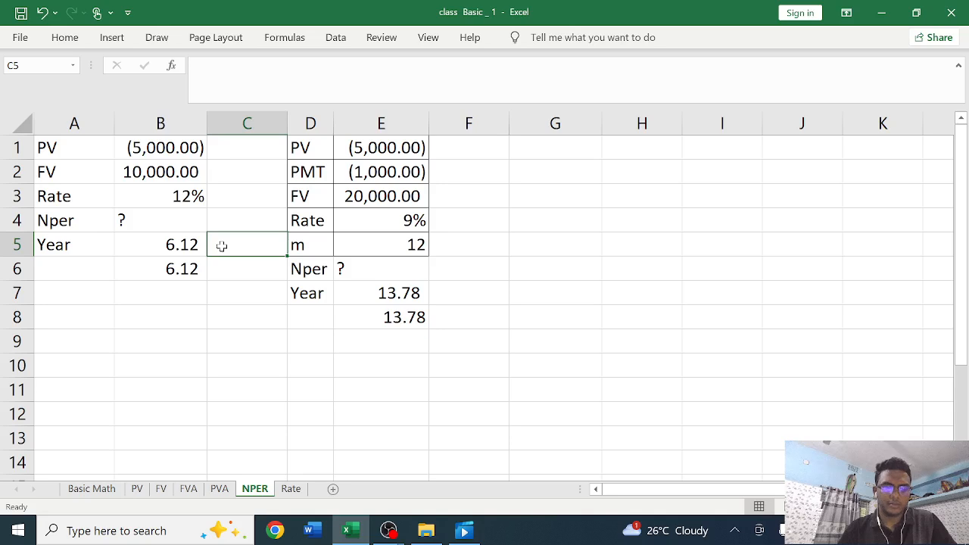
type("=")
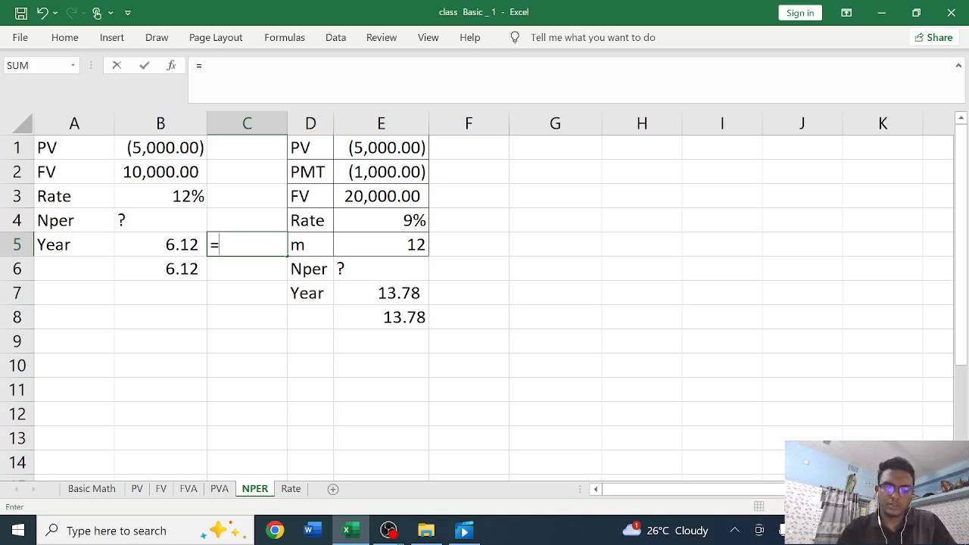
type("nper")
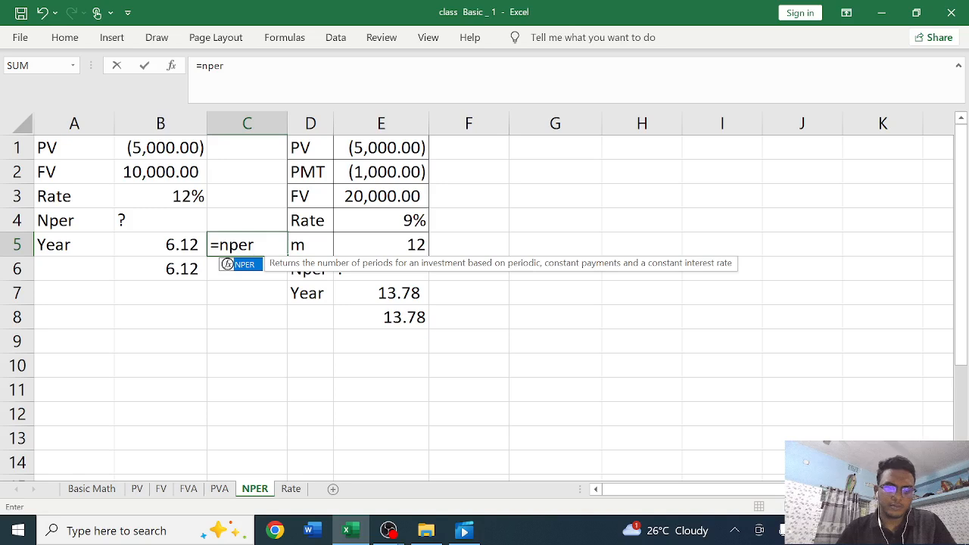
type("(")
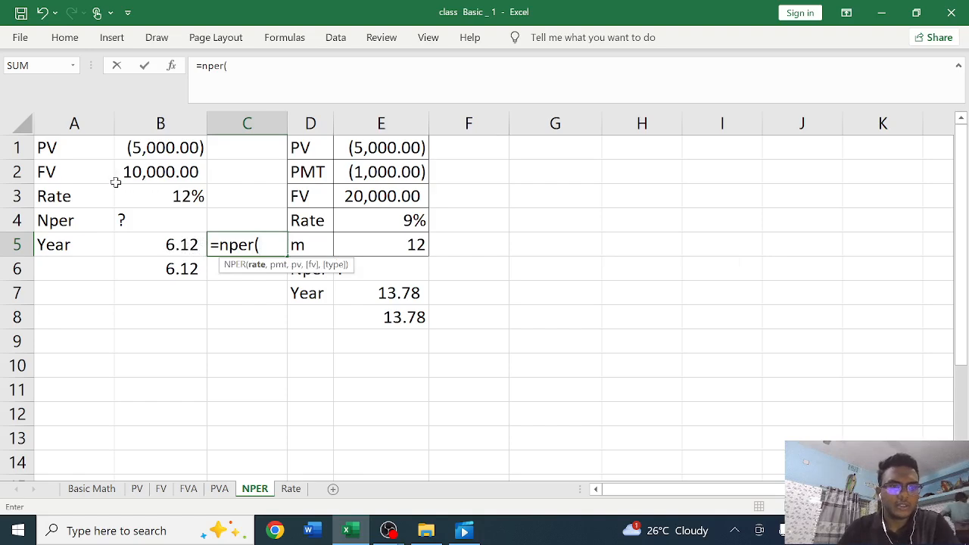
left_click(169, 196)
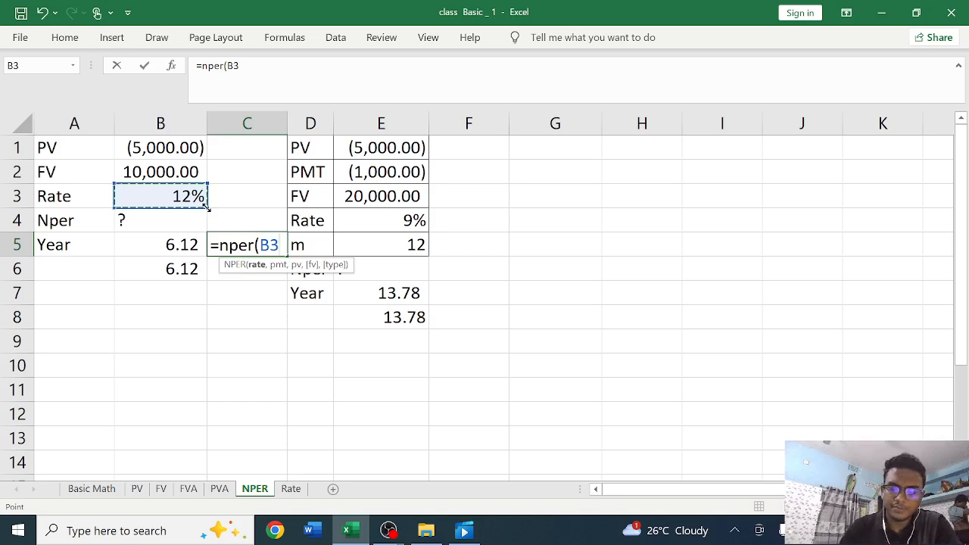
type(",")
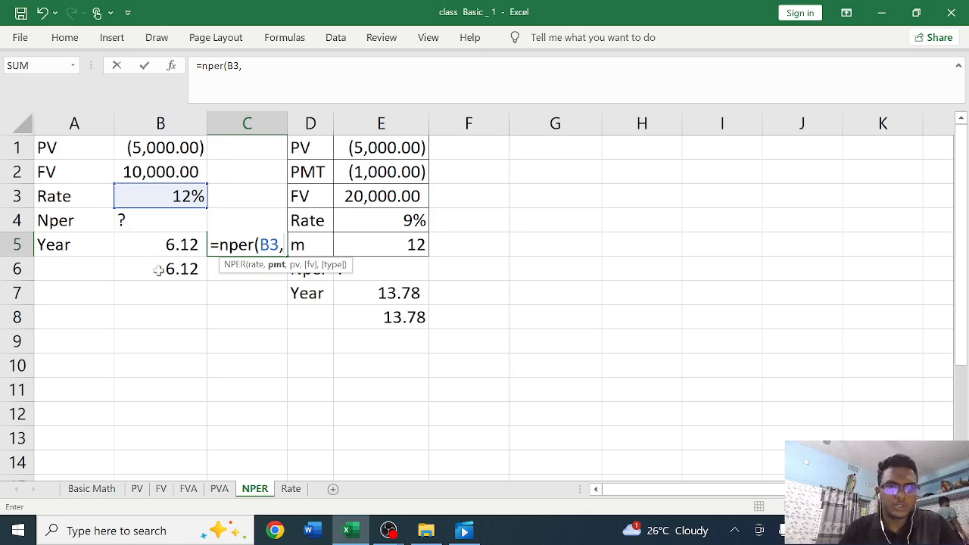
type("0")
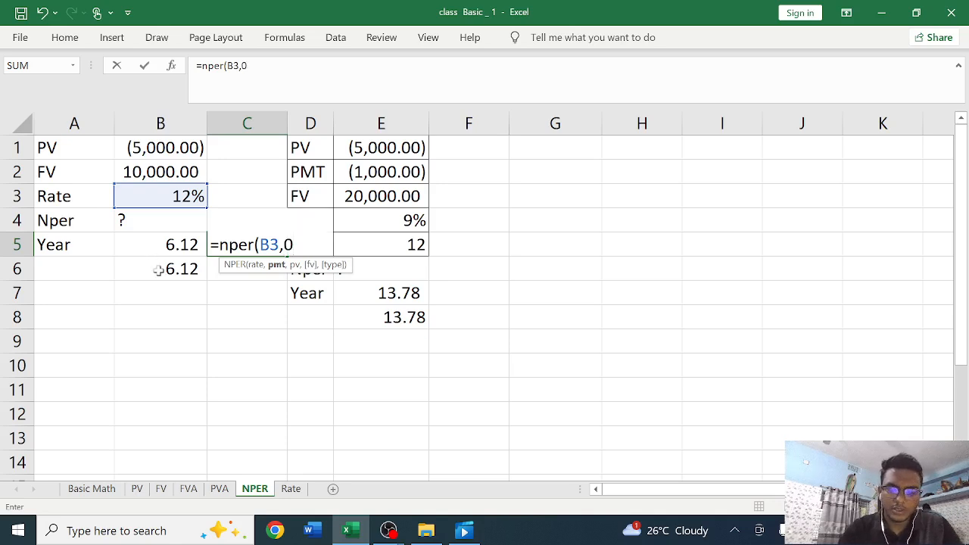
type(",")
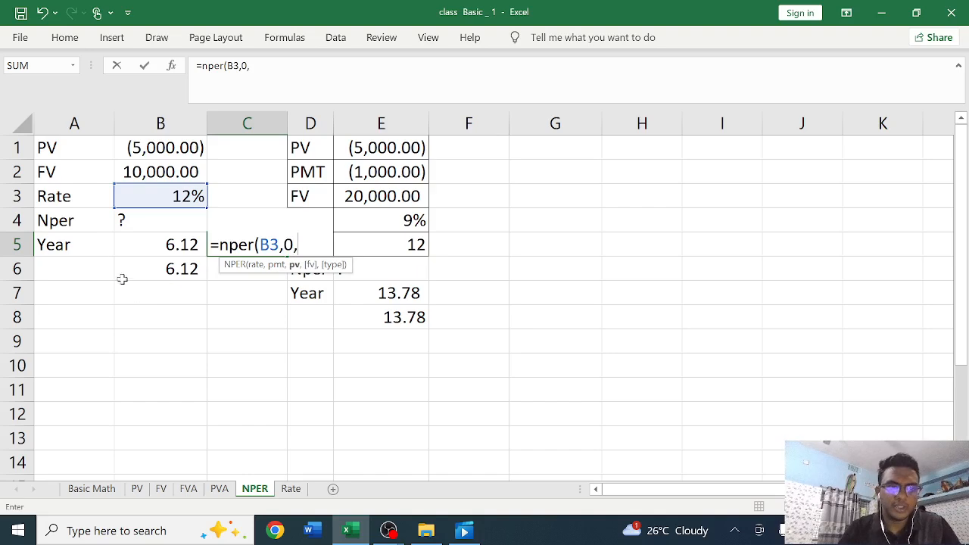
left_click(137, 153)
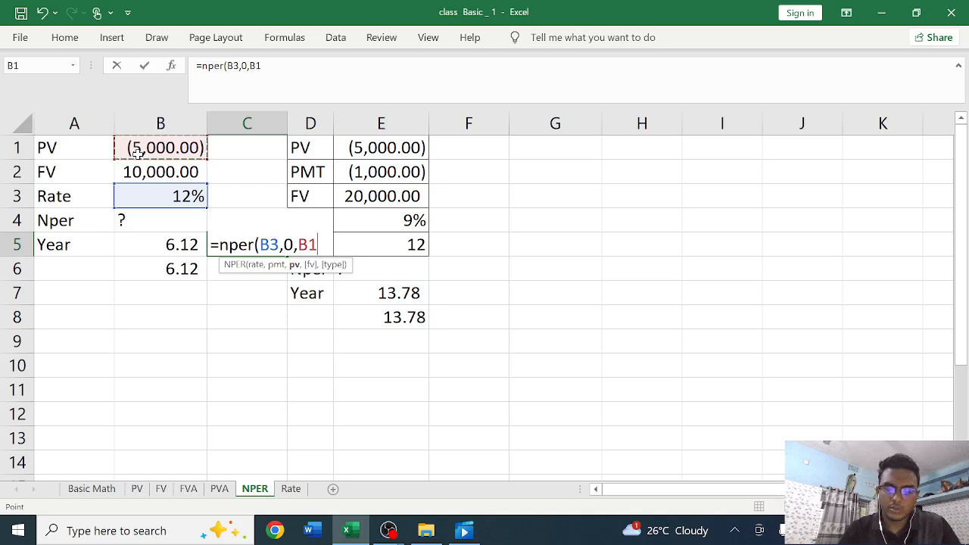
type(",")
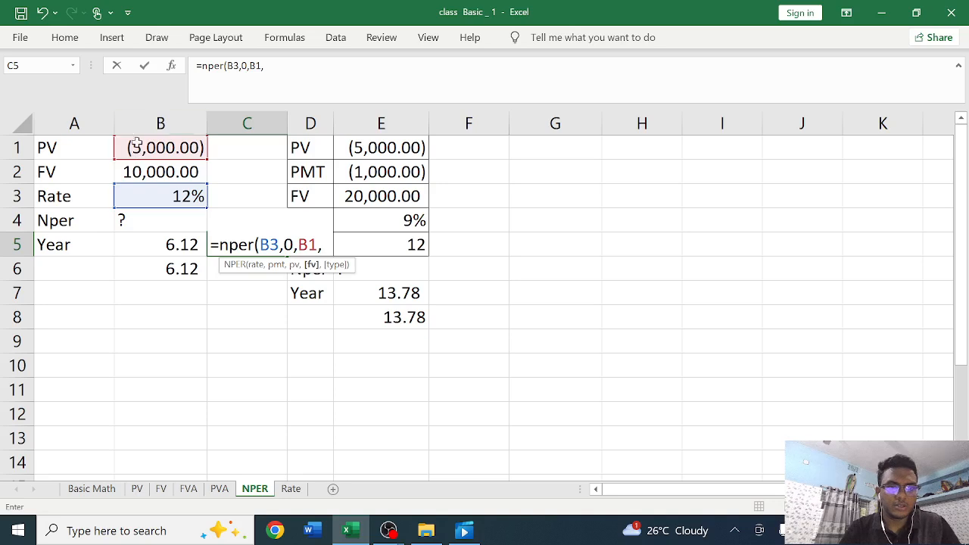
left_click(145, 169)
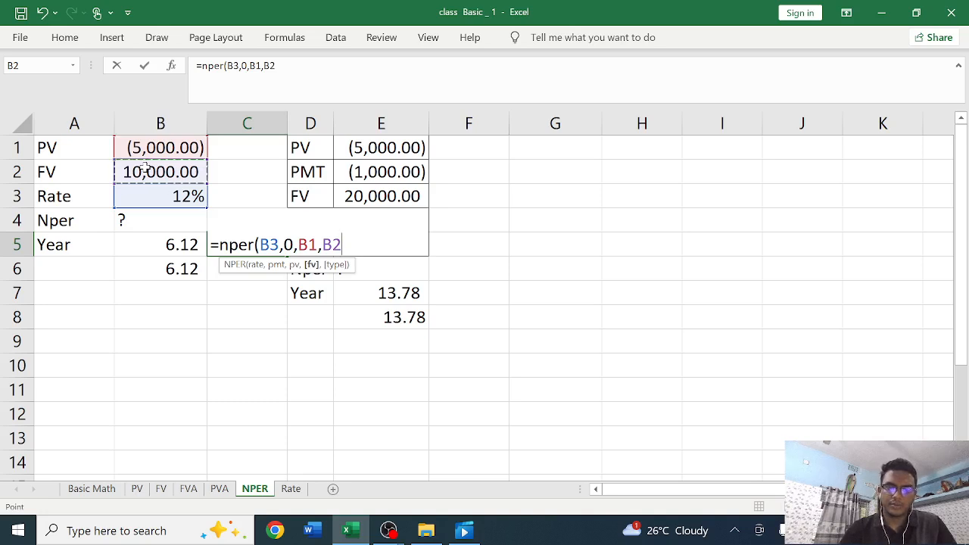
type(",")
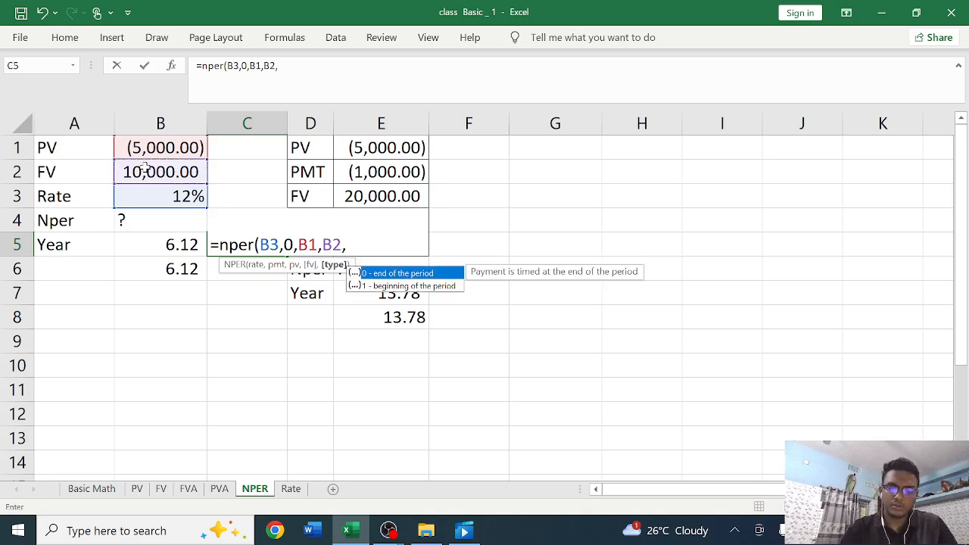
type("0)")
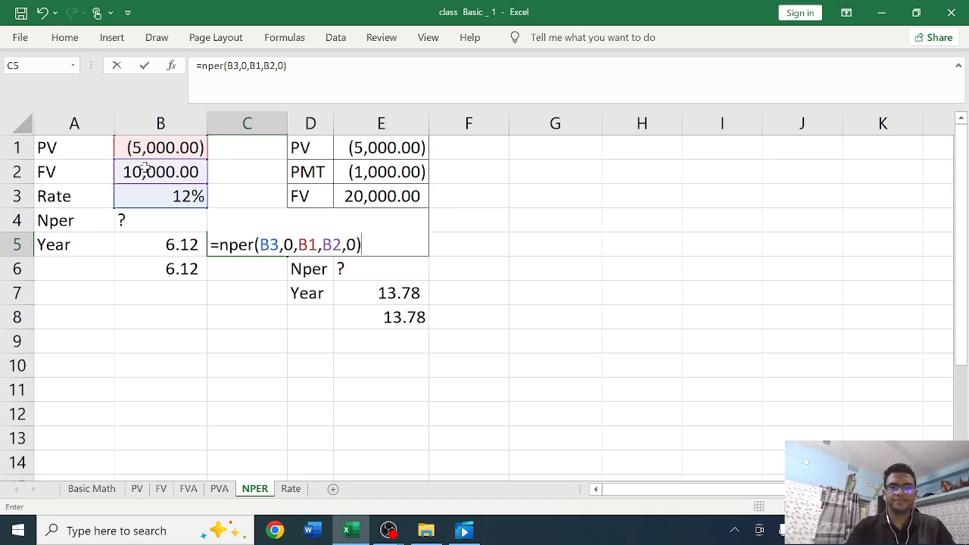
key("Return")
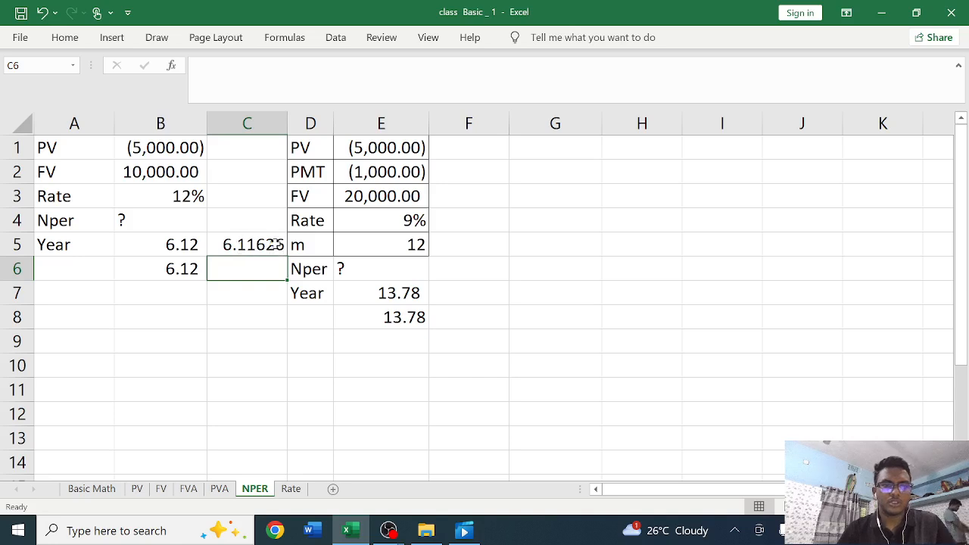
- Reduce the displayed decimals of the NPER result in cell C5 to two decimal places
left_click(65, 39)
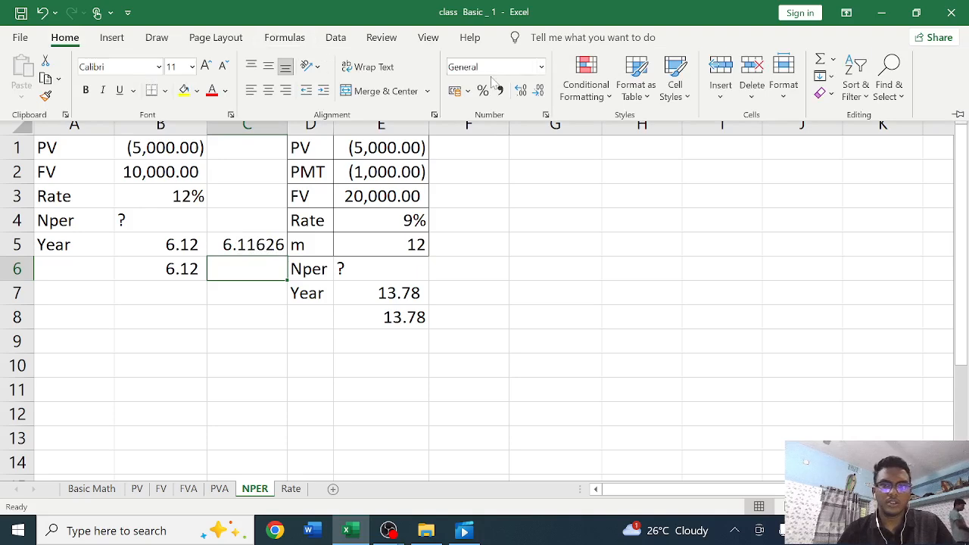
left_click(537, 91)
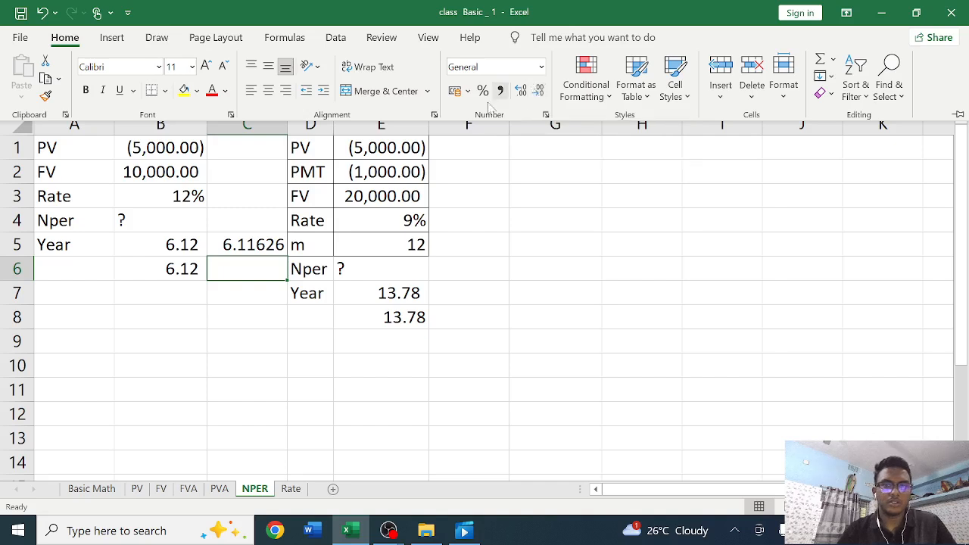
left_click(260, 244)
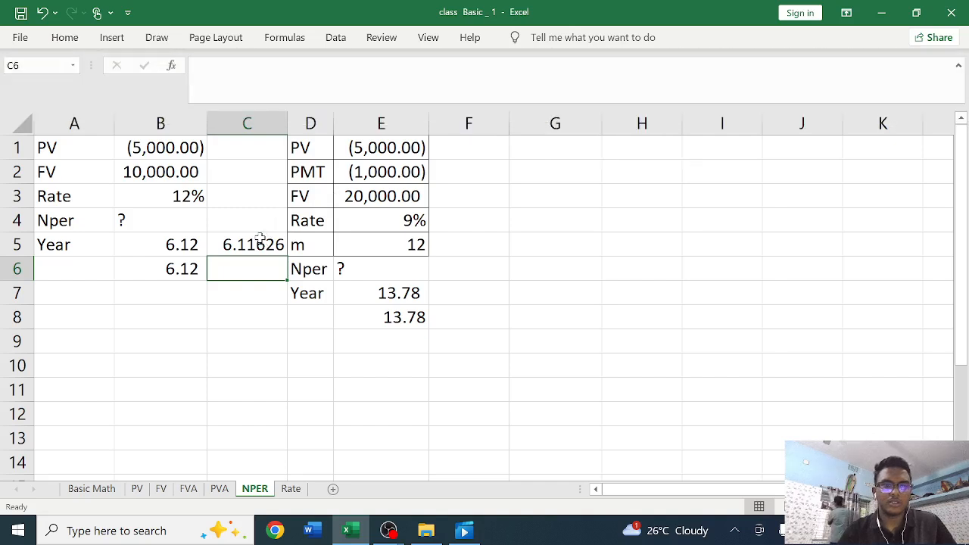
left_click(259, 244)
left_click(65, 38)
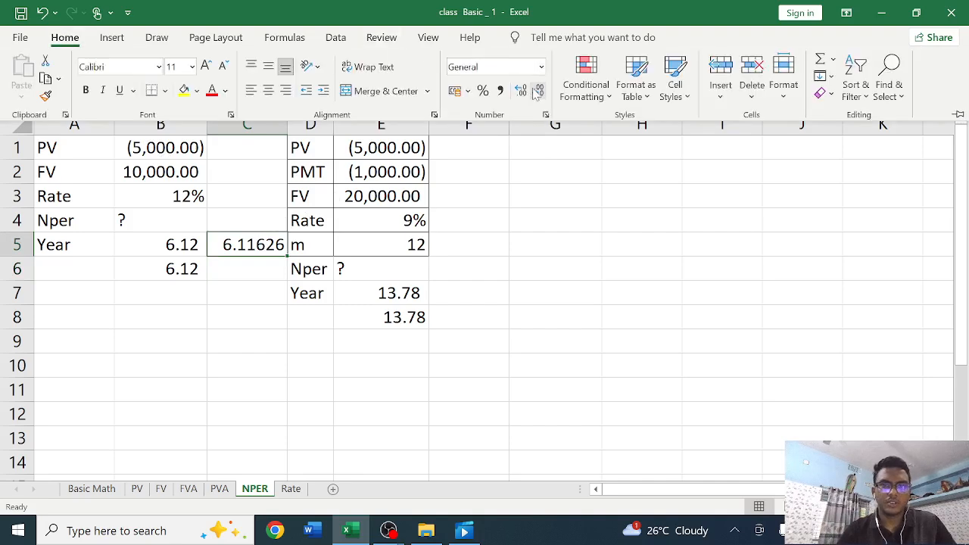
left_click(538, 91)
left_click(537, 91)
left_click(537, 91)
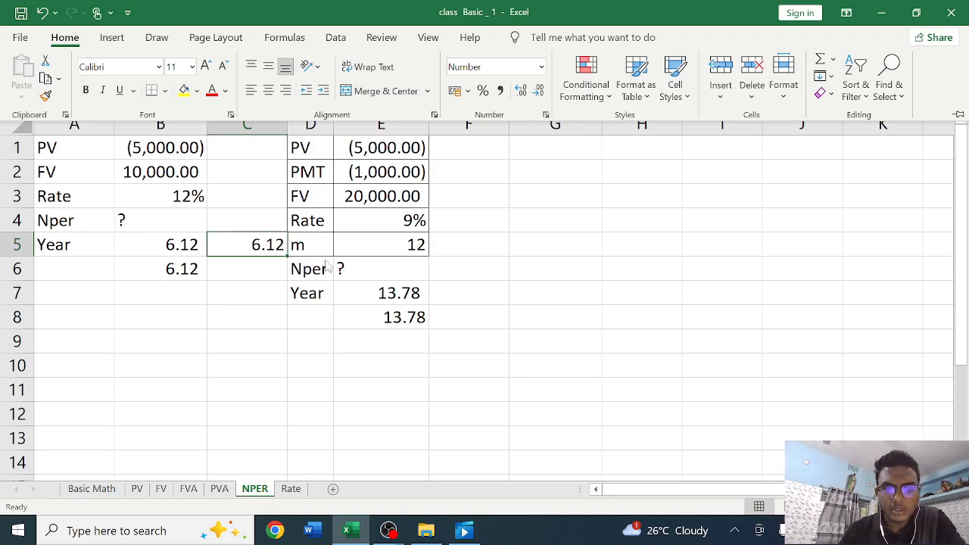
left_click(459, 293)
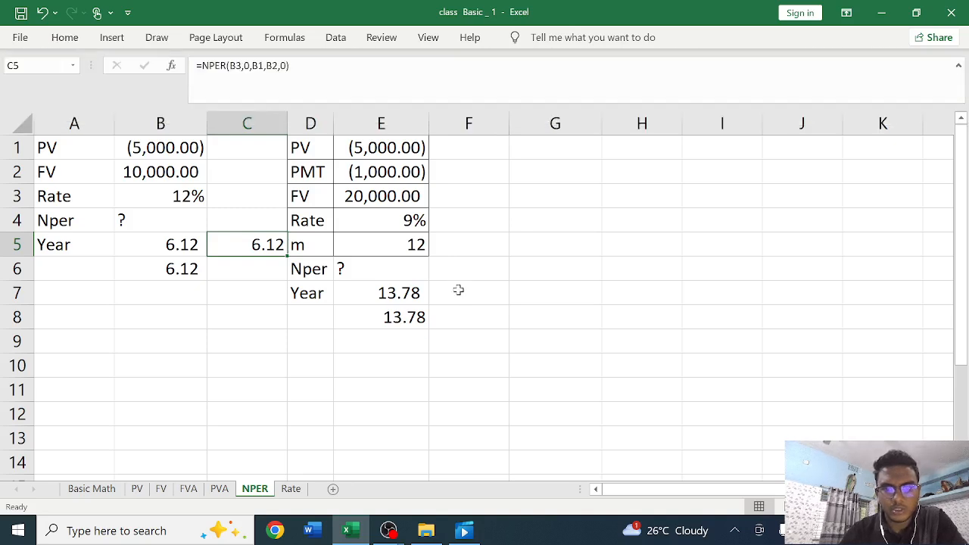
- Calculate the number of periods with monthly compounding in cell F7 using the formula =NPER(E4/E5,E2,E1,E3,0)
left_click(458, 290)
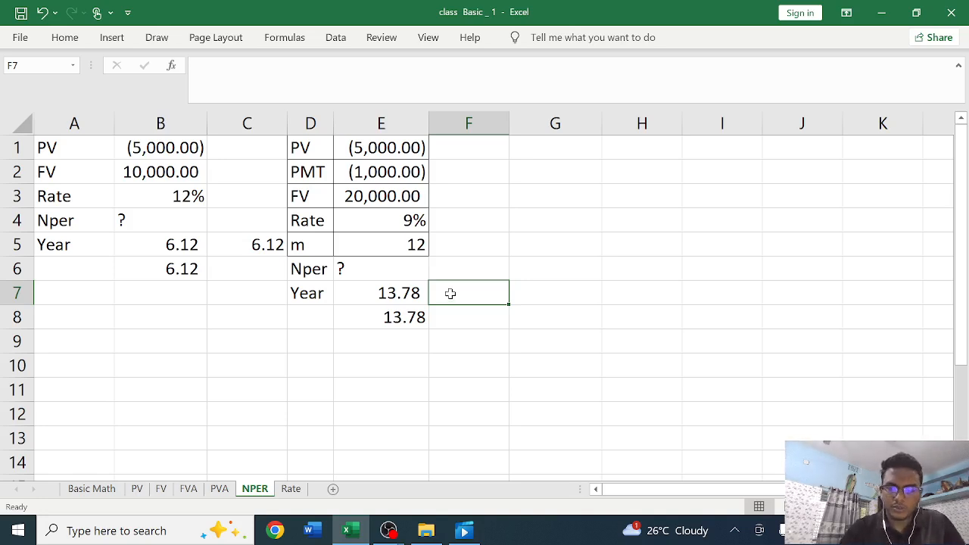
type("=")
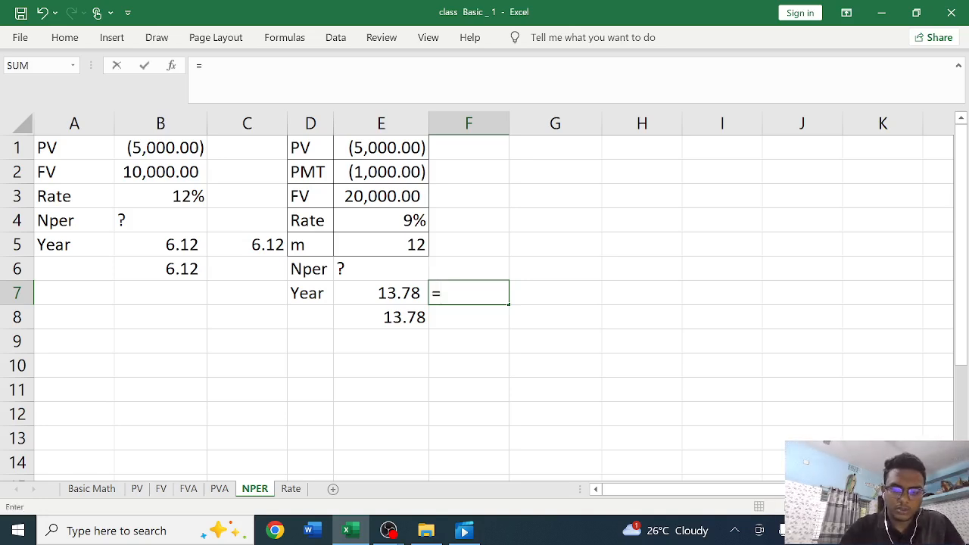
type("ne")
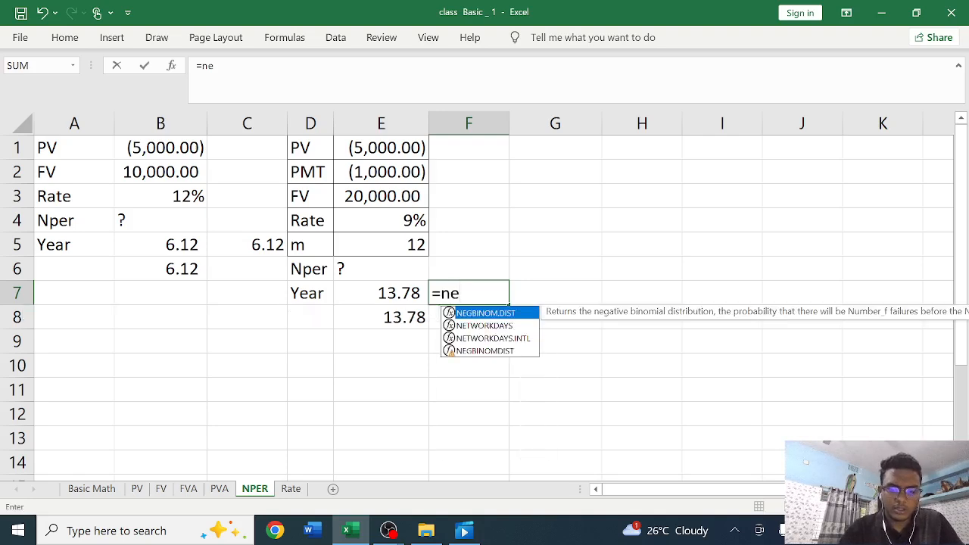
key("BackSpace")
type("per")
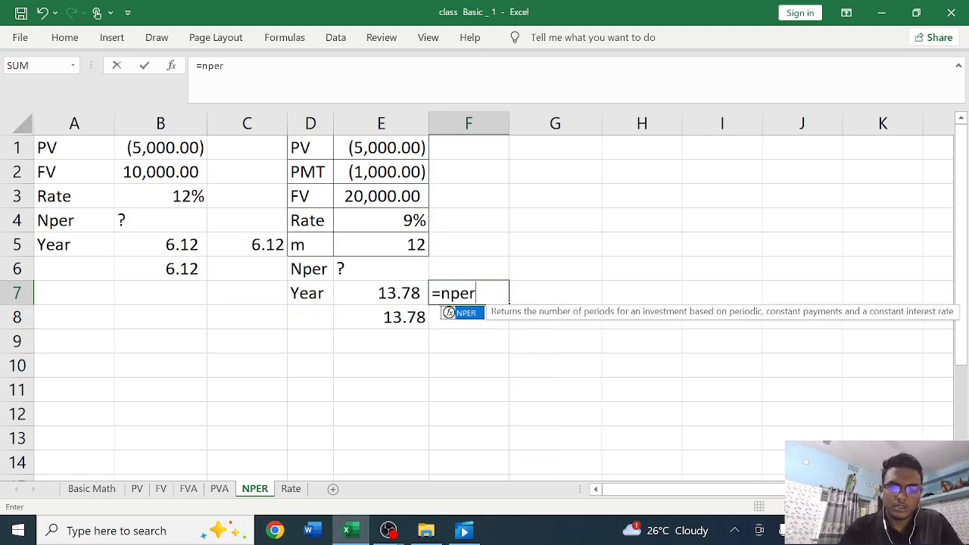
type("(")
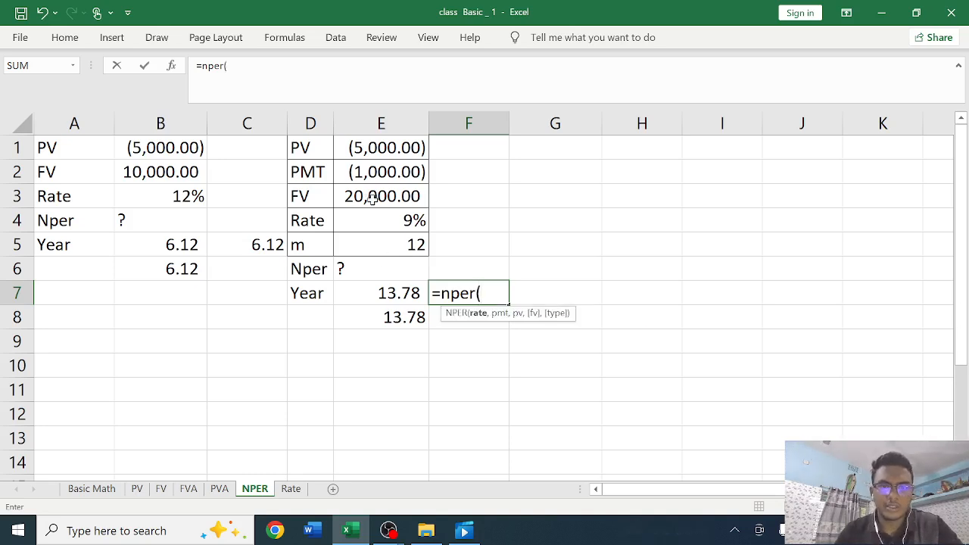
left_click(401, 226)
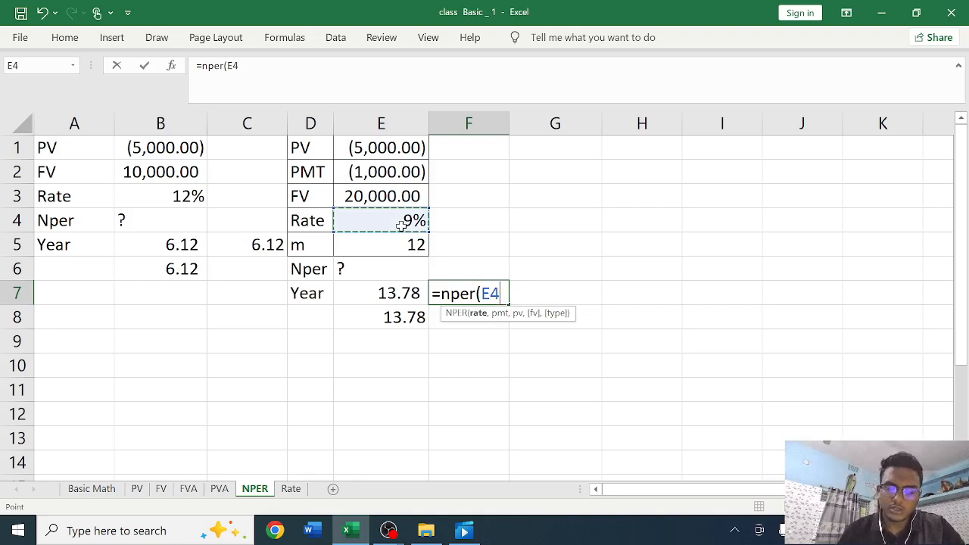
type("/")
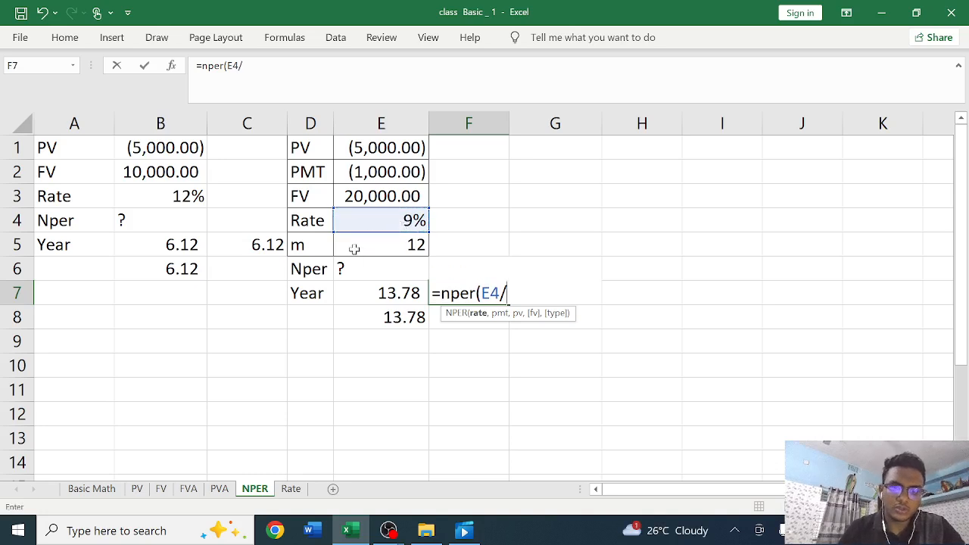
left_click(386, 245)
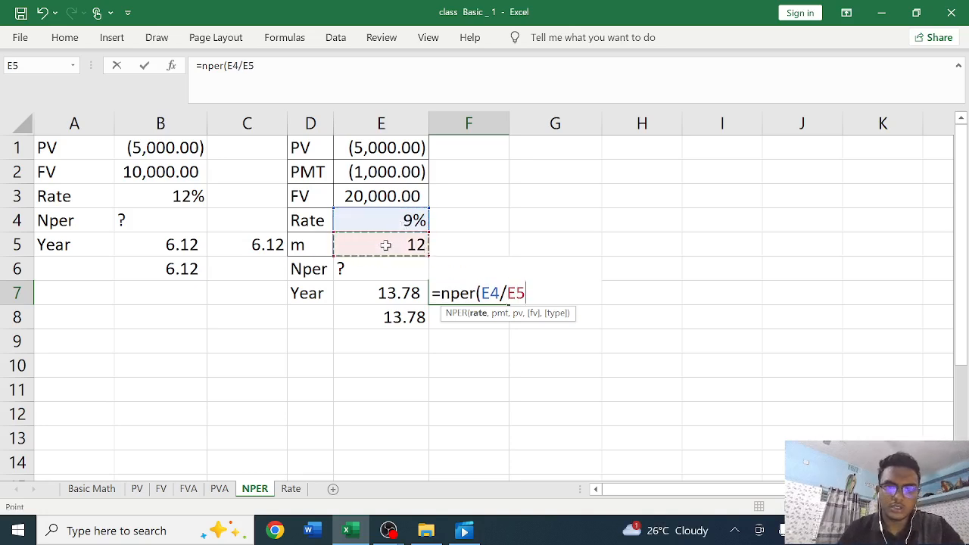
type(",")
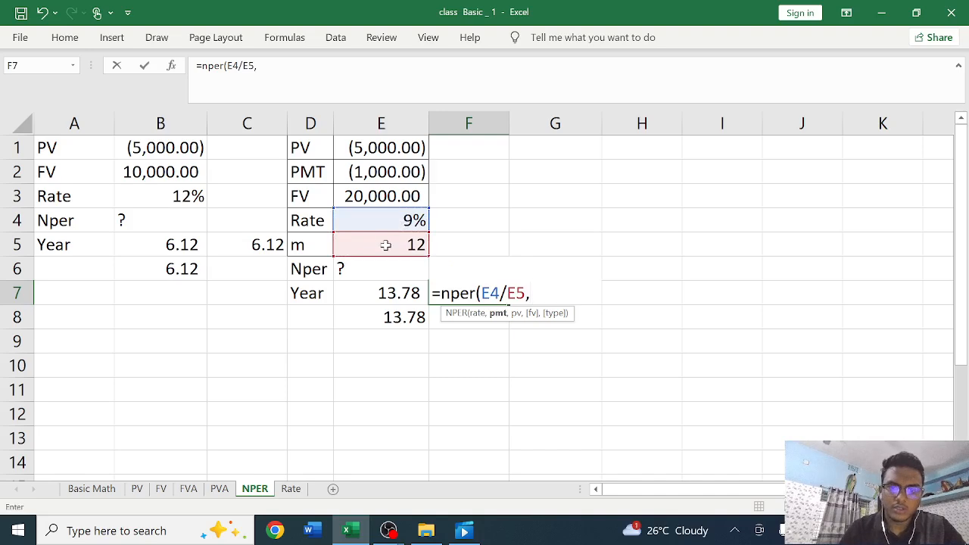
left_click(386, 173)
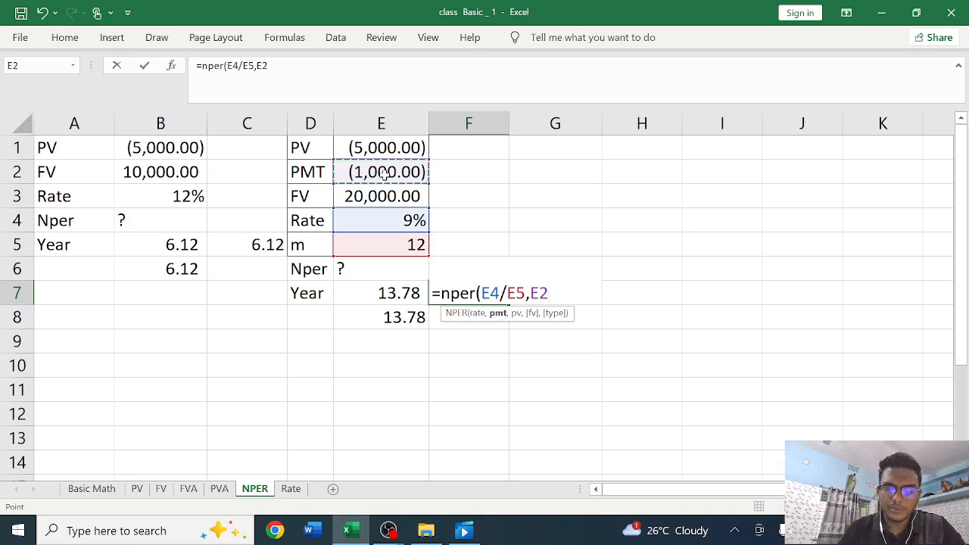
type(",")
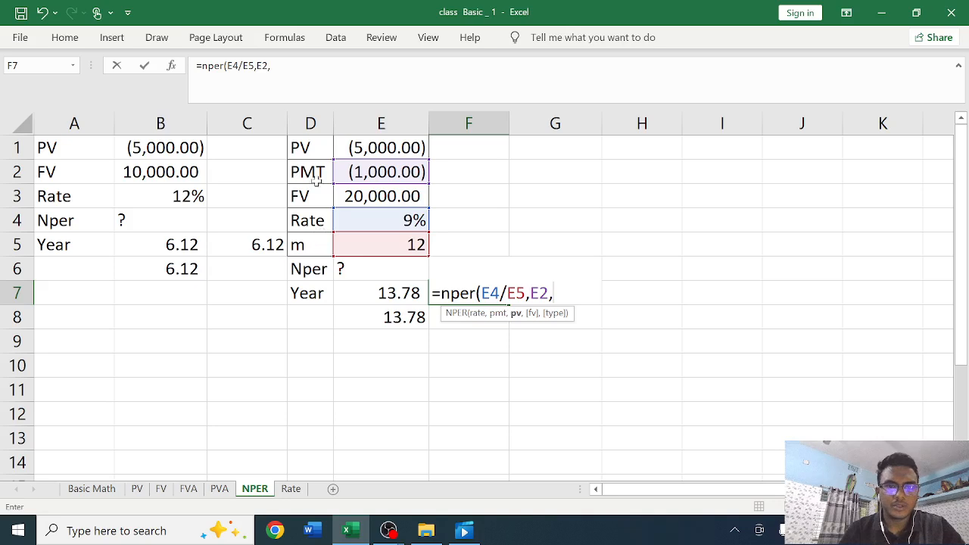
left_click(363, 149)
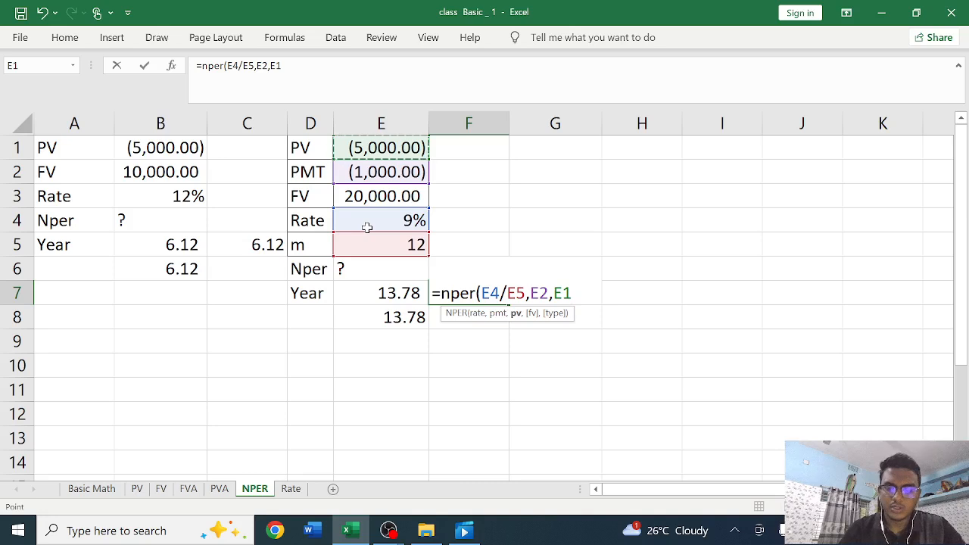
type(",")
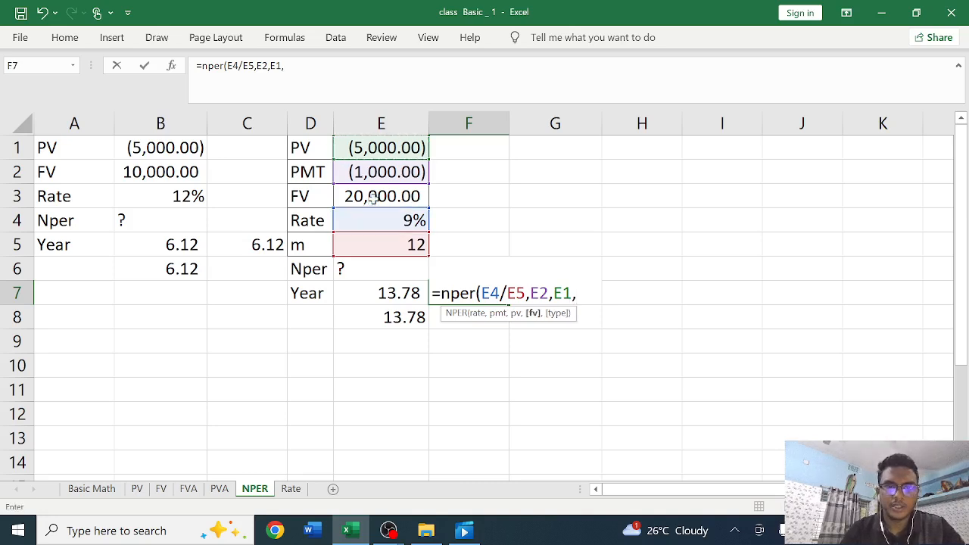
left_click(372, 198)
type(",")
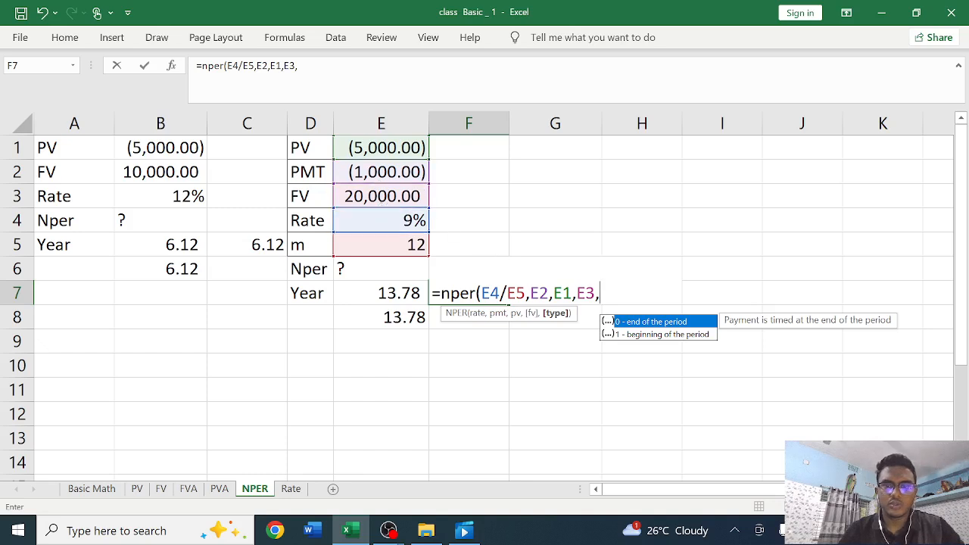
type("0")
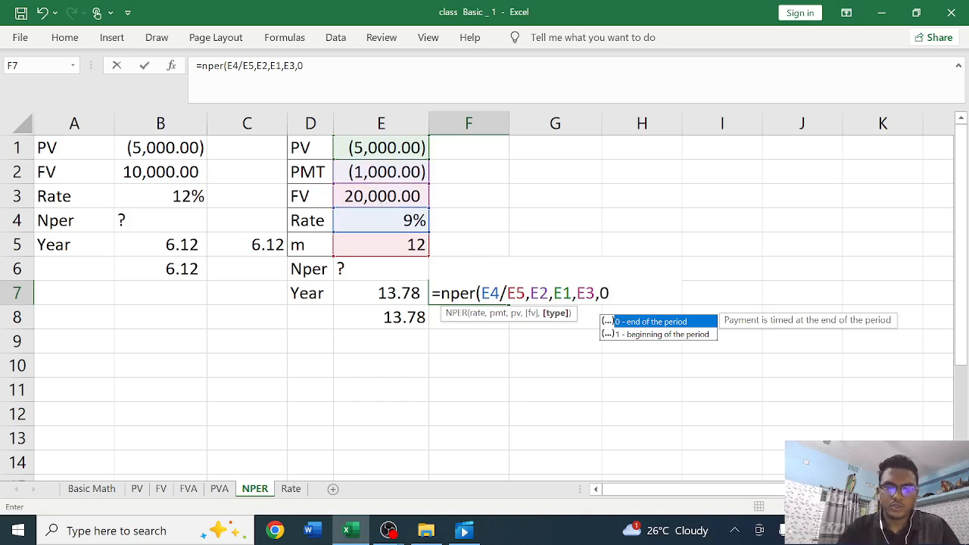
type(")")
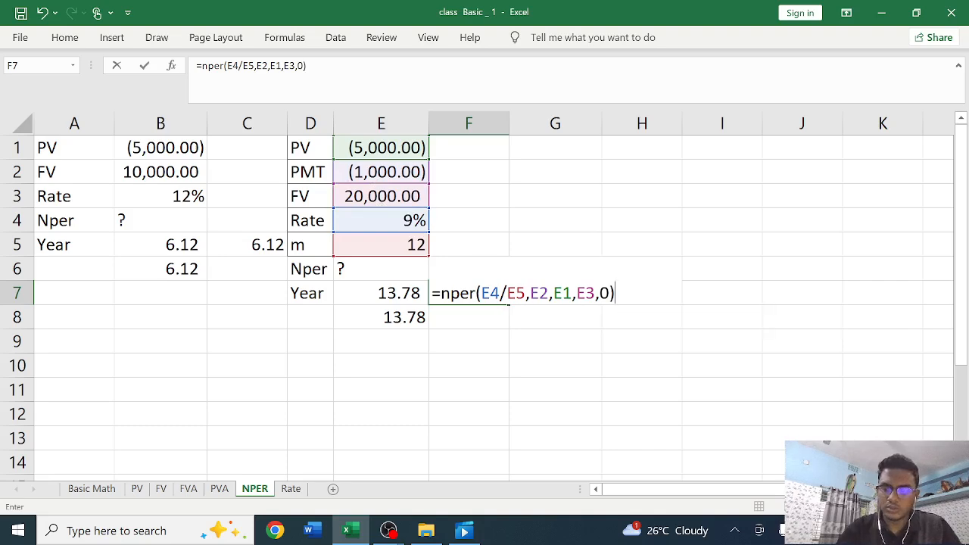
key("Return")
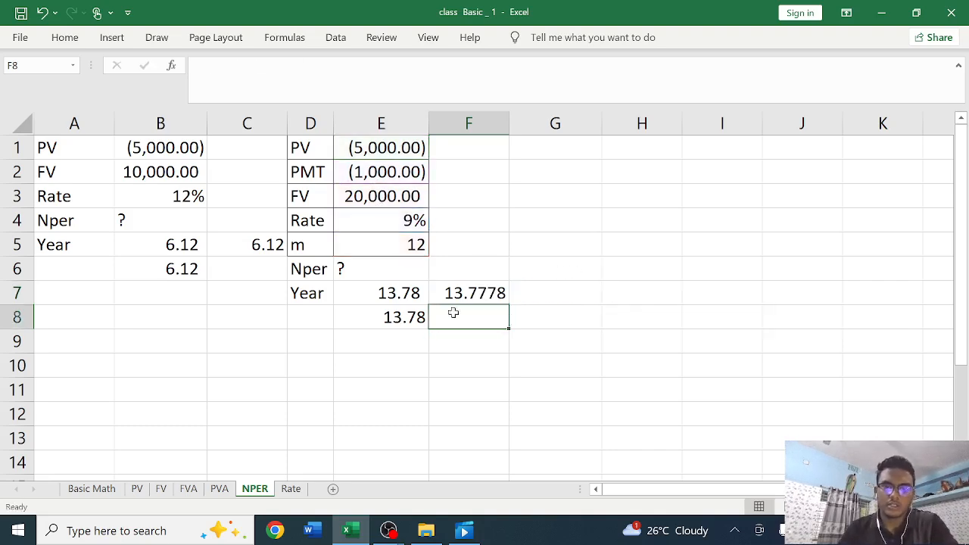
- Format the NPER result in cell F7 to show two decimal places
left_click(491, 293)
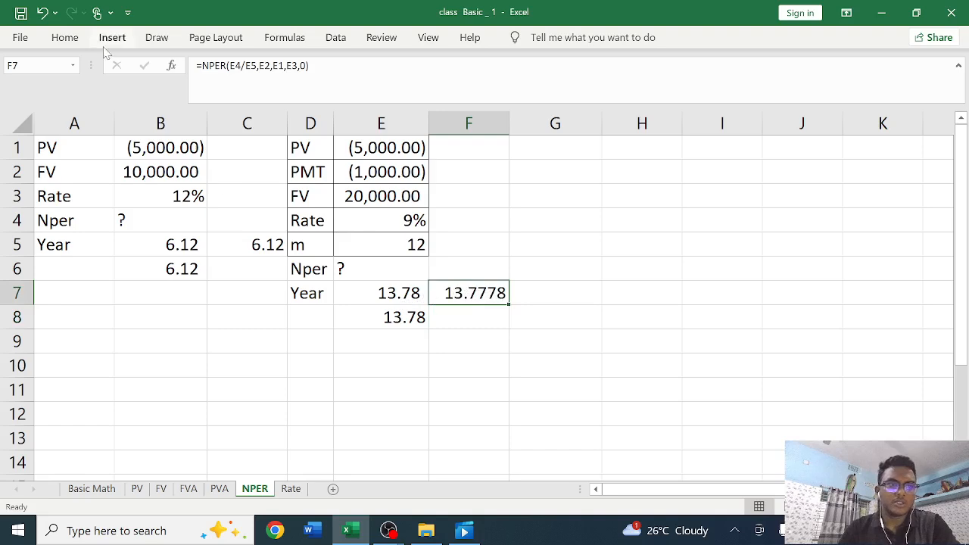
left_click(66, 39)
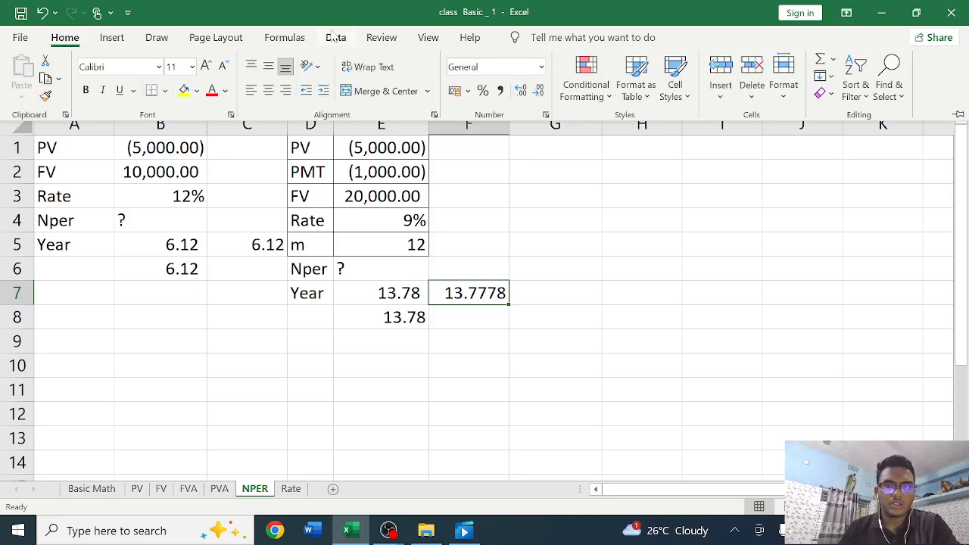
left_click(540, 91)
left_click(539, 91)
left_click(539, 91)
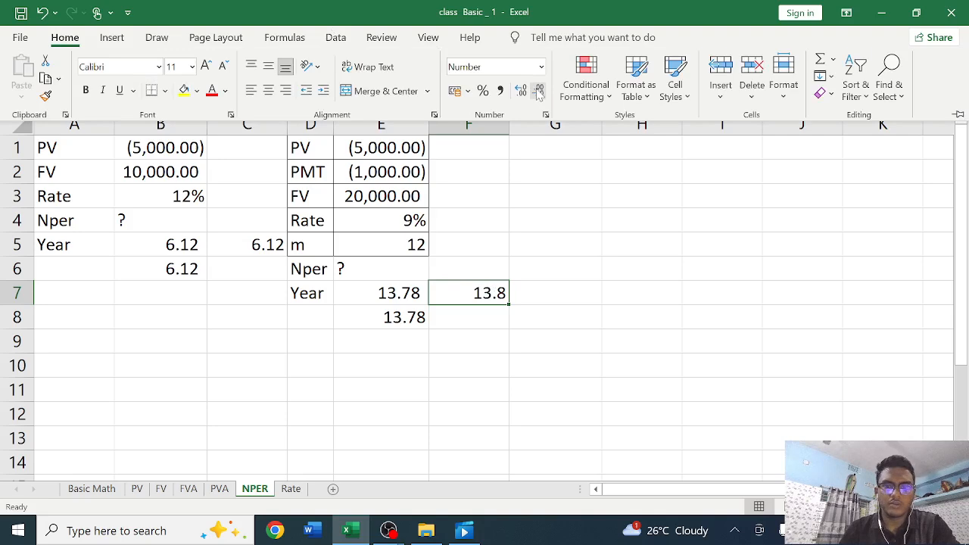
left_click(521, 91)
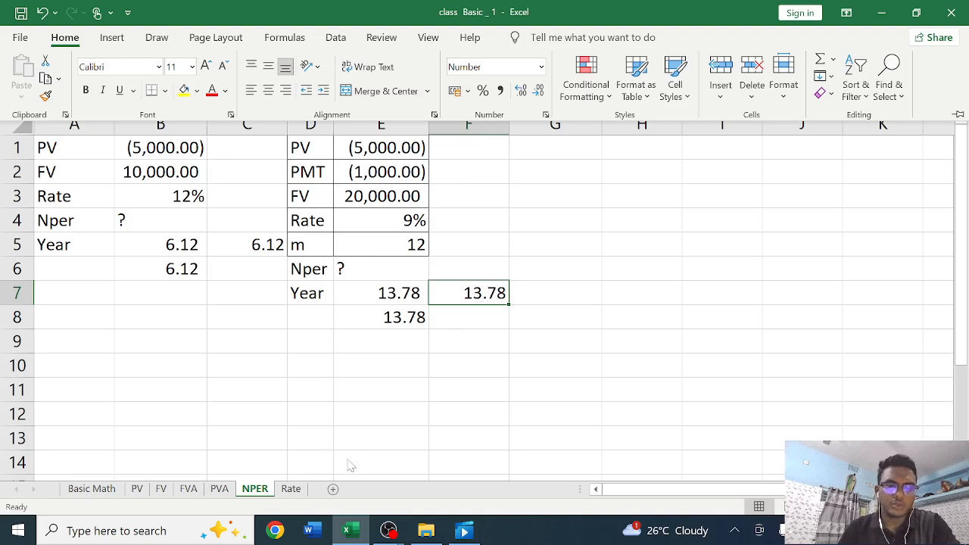
left_click(307, 473)
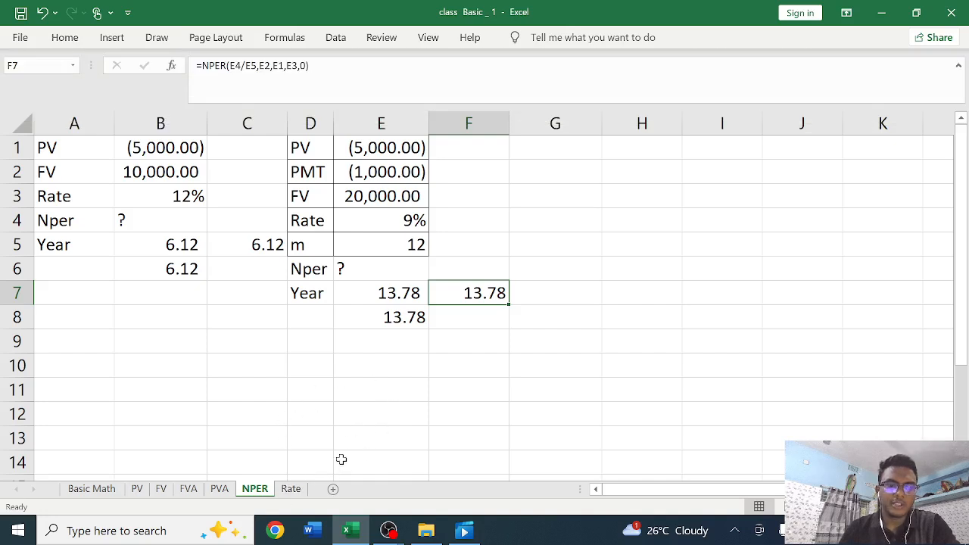
- On the Rate sheet, start a RATE formula in cell C6 with the years in B4 as the number of periods
left_click(292, 489)
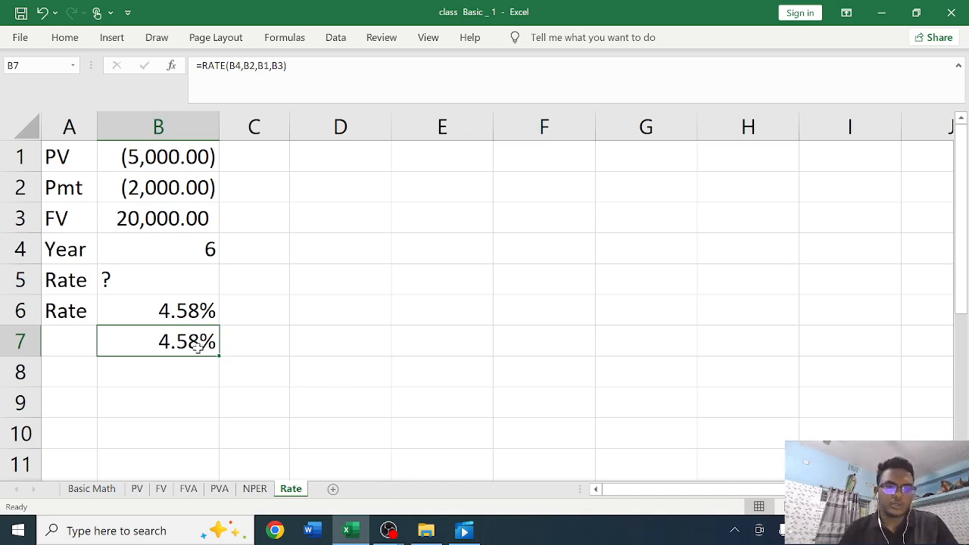
left_click(255, 307)
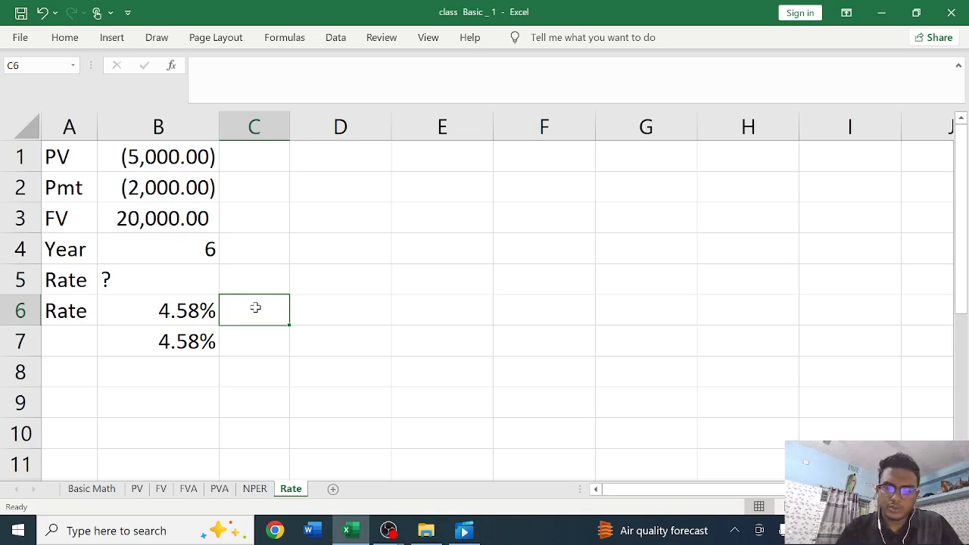
type("=")
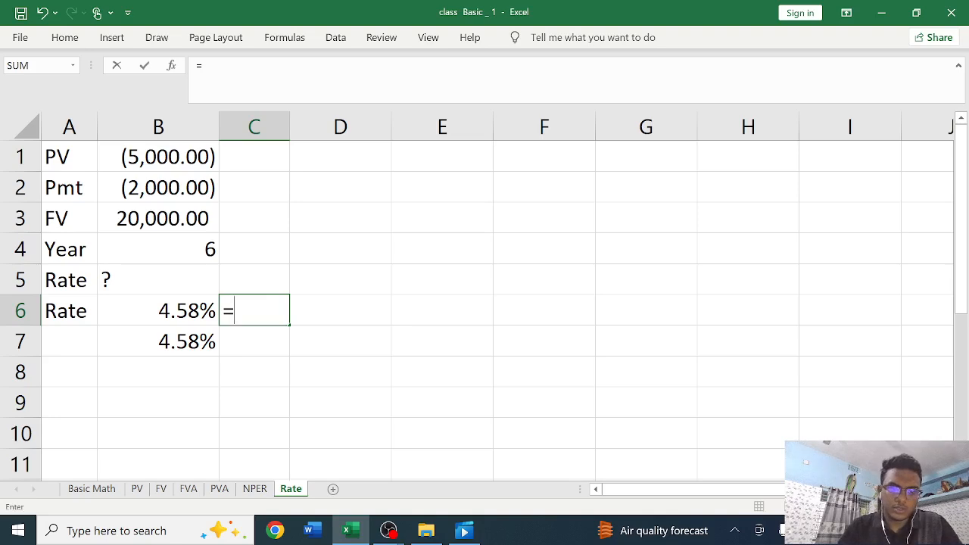
type("ray")
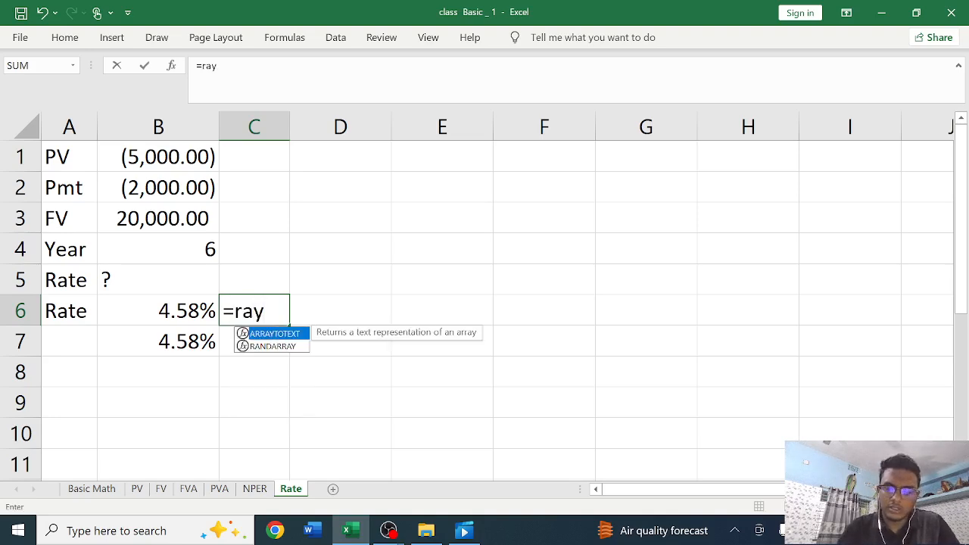
key("BackSpace")
type("te")
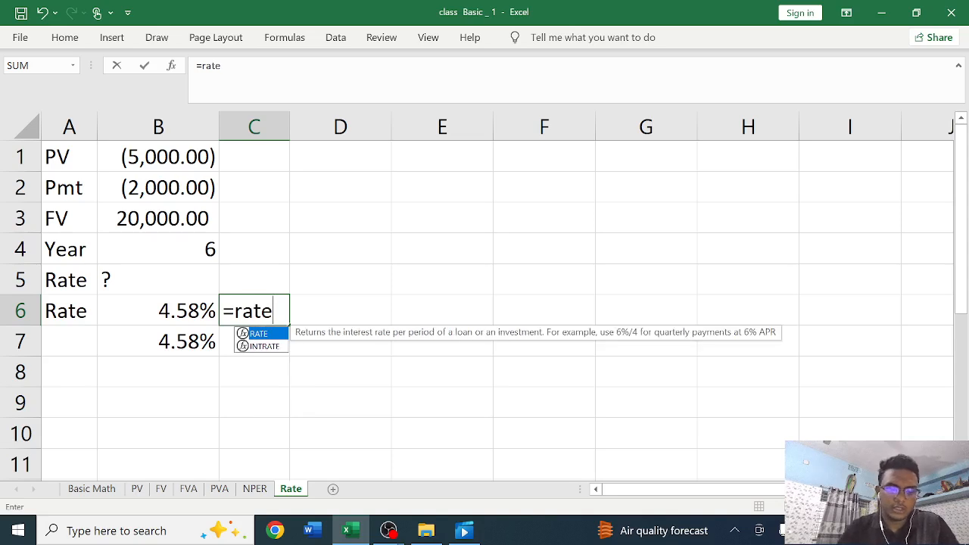
type("(")
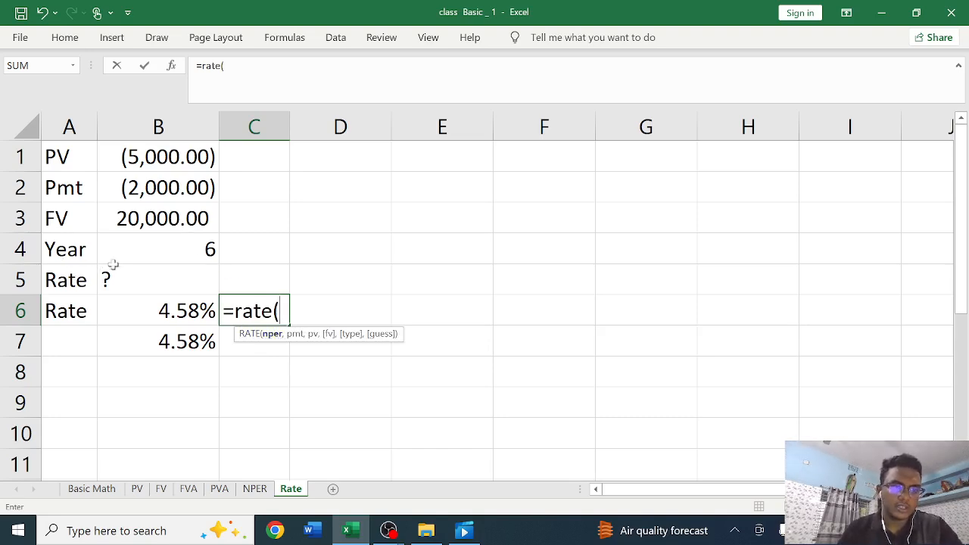
left_click(177, 251)
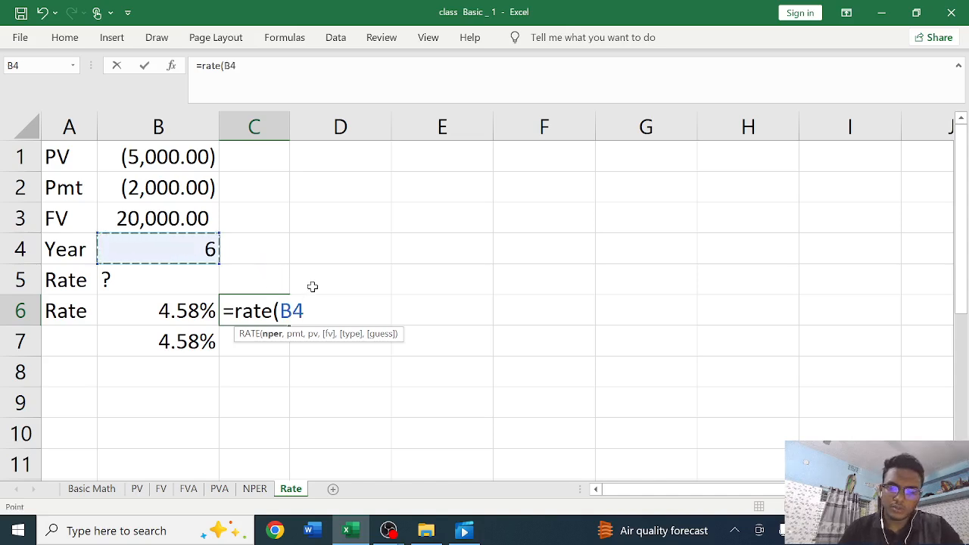
type(",")
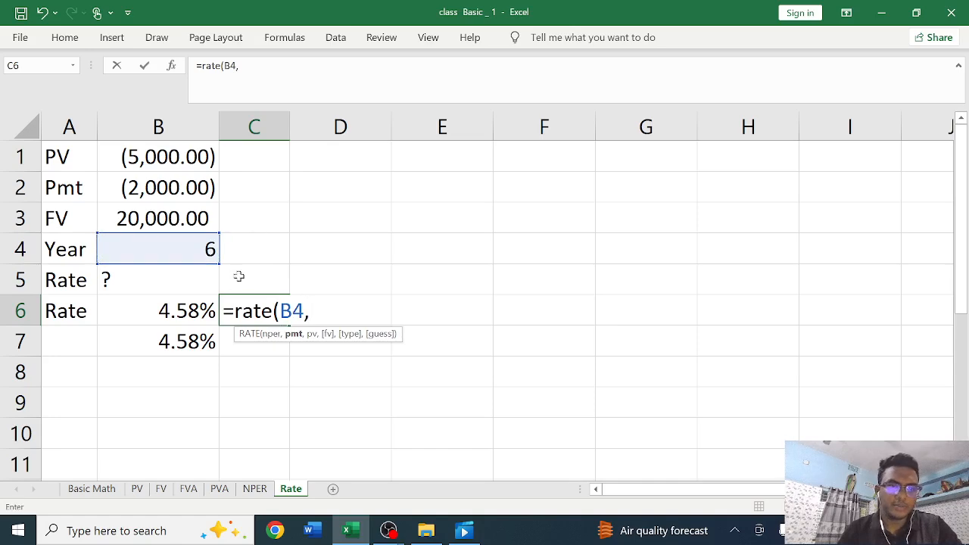
left_click(199, 160)
type(",")
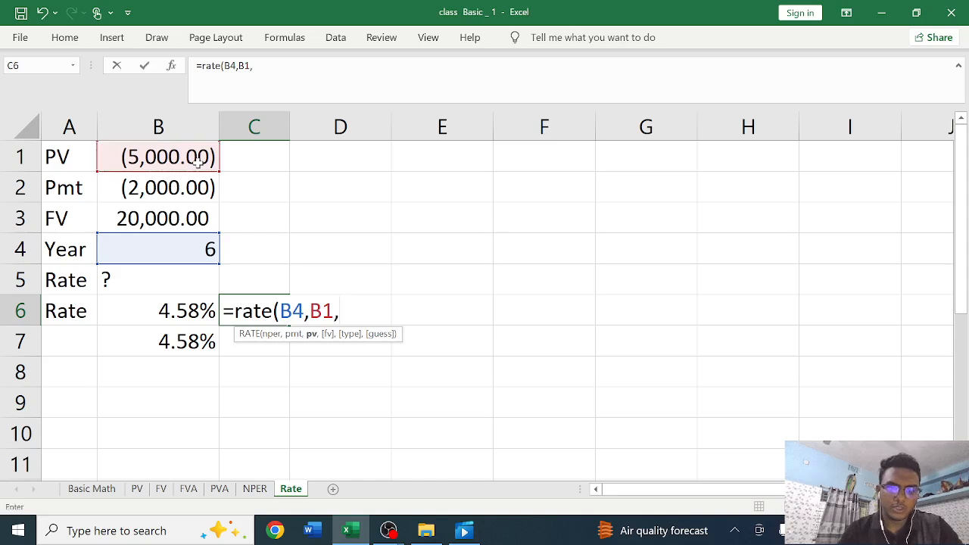
left_click(162, 218)
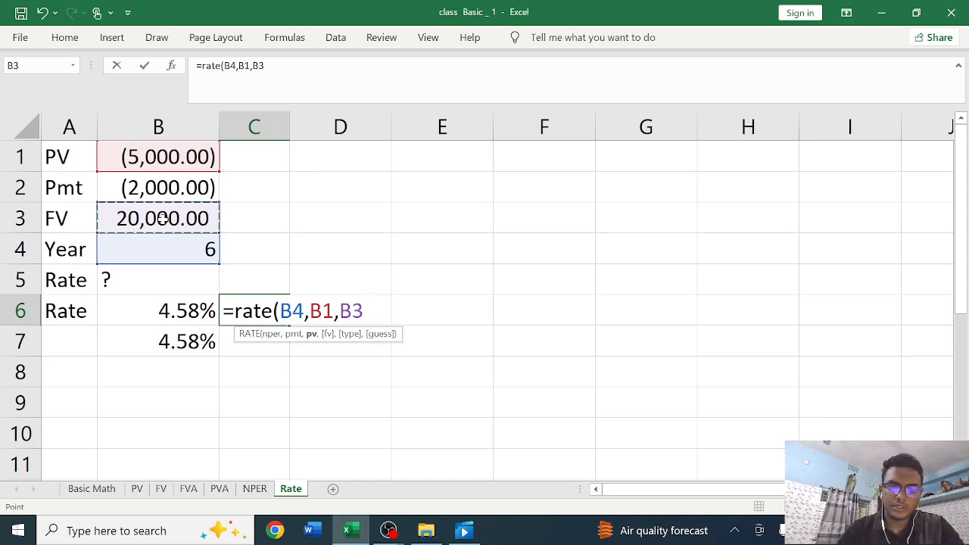
key("BackSpace")
key("BackSpace")
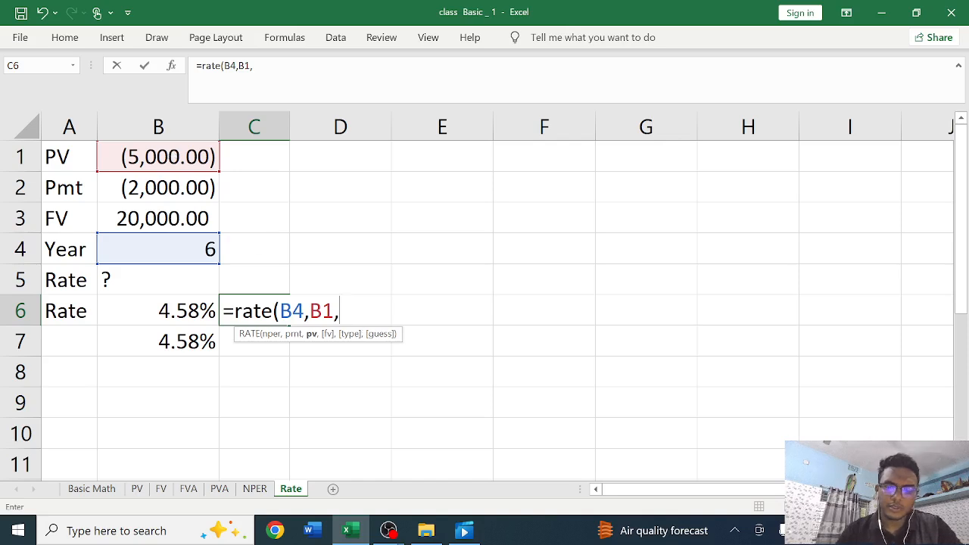
key("BackSpace")
key("BackSpace")
key("BackSpace")
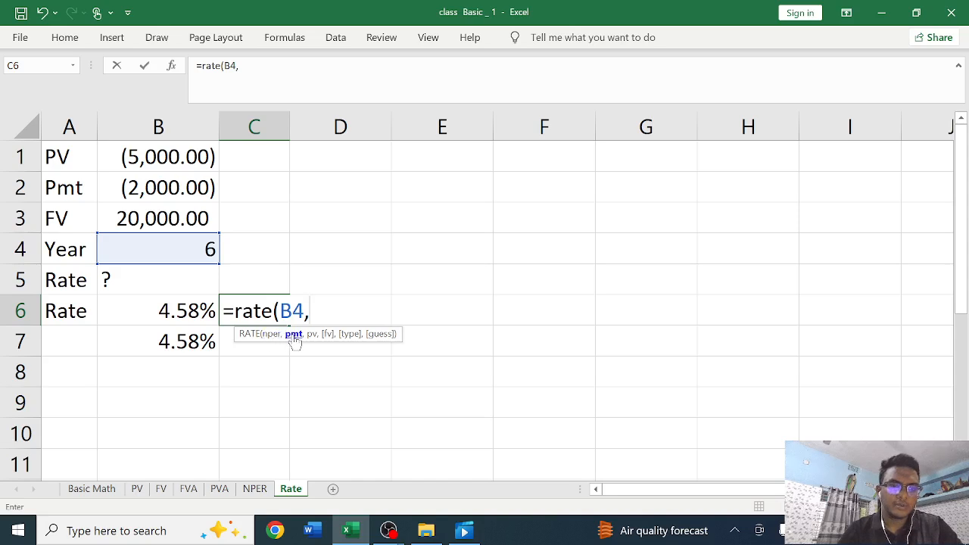
- Complete the interest rate formula in cell C6 as =RATE(B4,B2,B1,B3,0), with payment, present value, future value and end-of-period timing
left_click(177, 189)
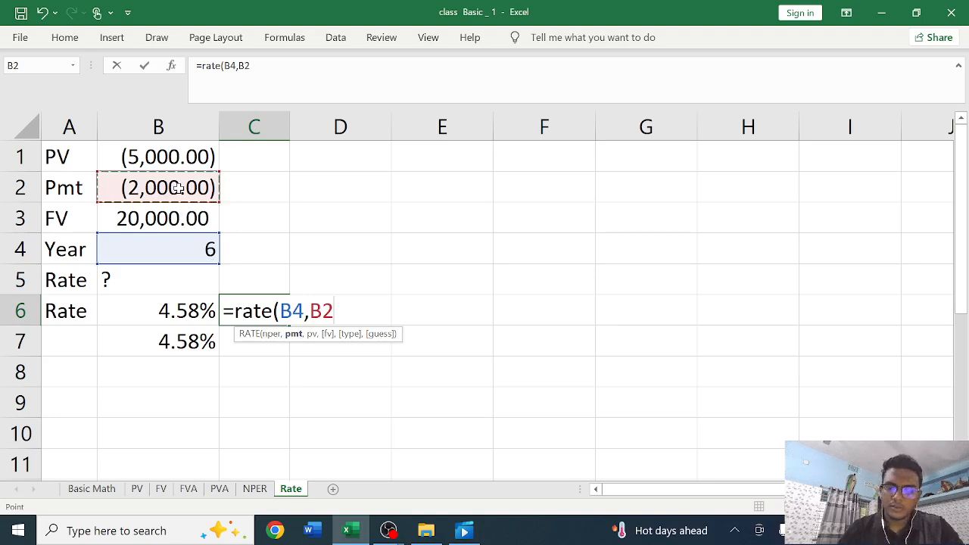
type(",")
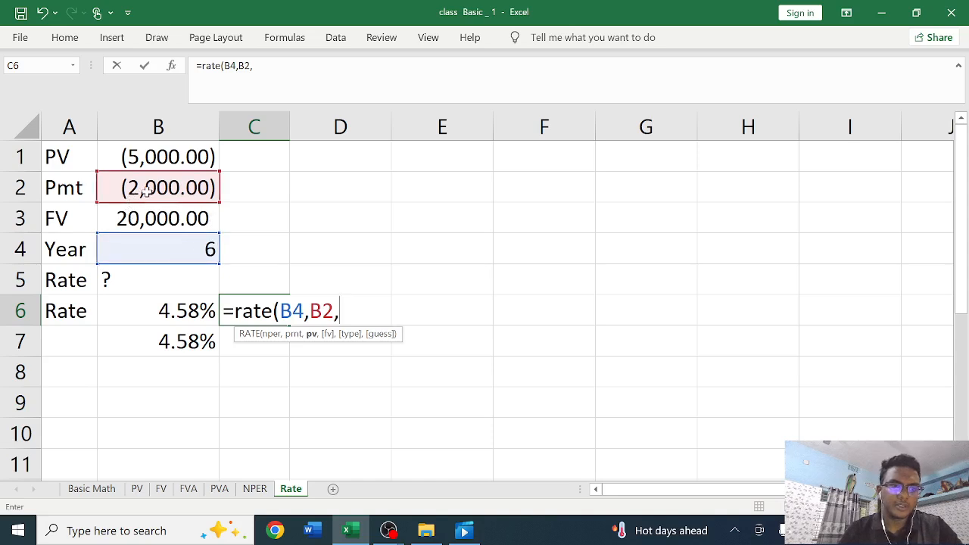
left_click(176, 157)
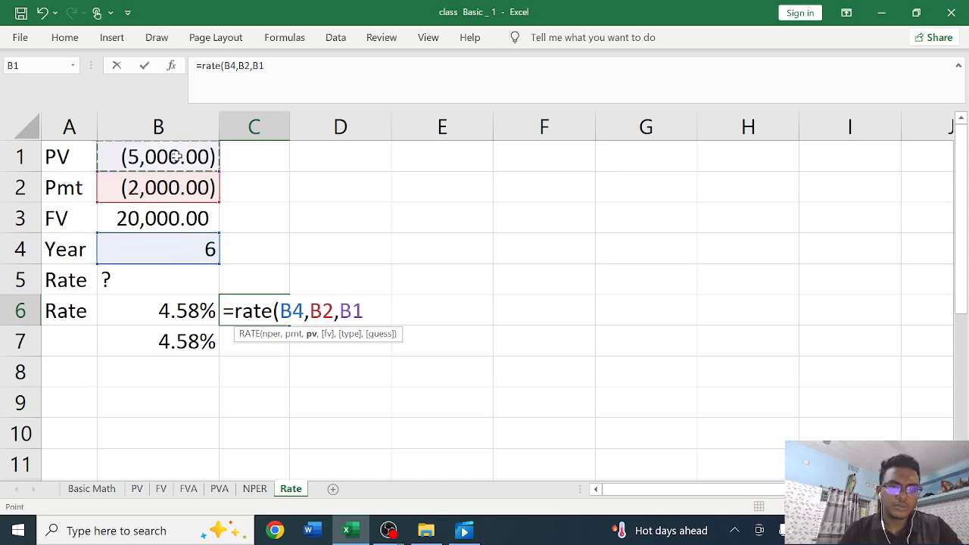
type(",")
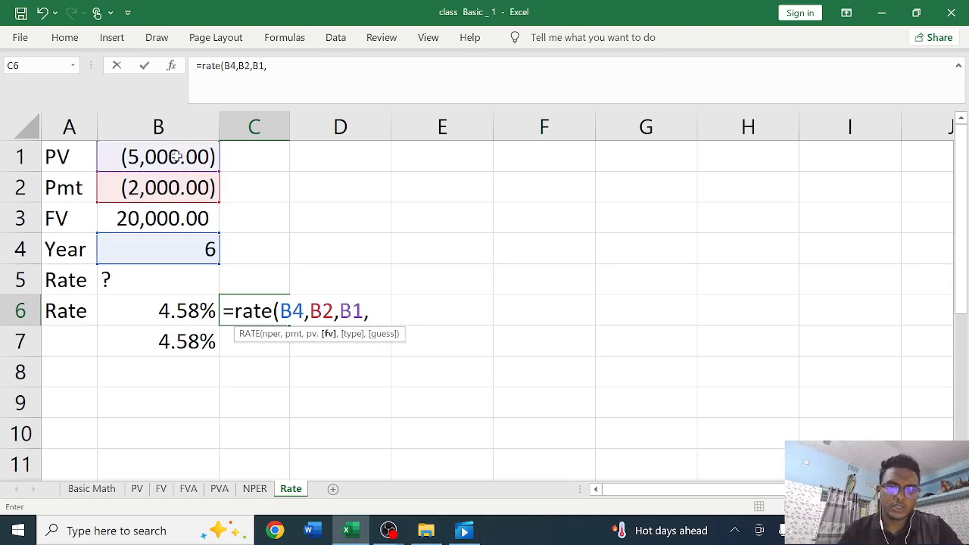
left_click(148, 221)
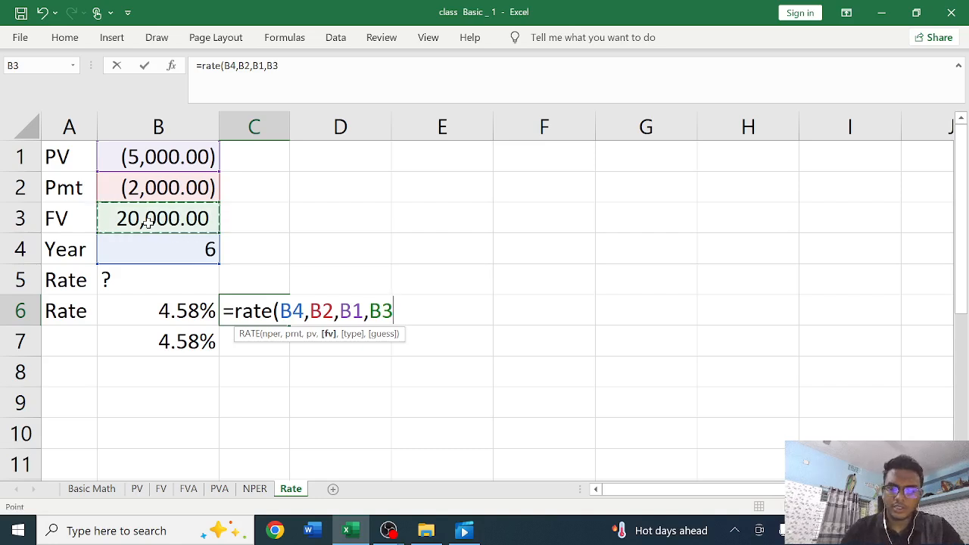
type(",")
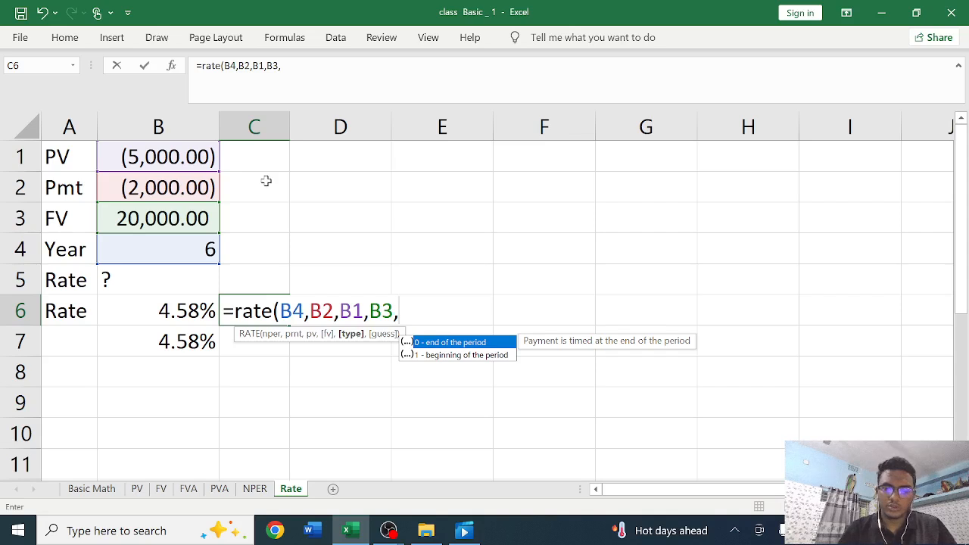
type("0")
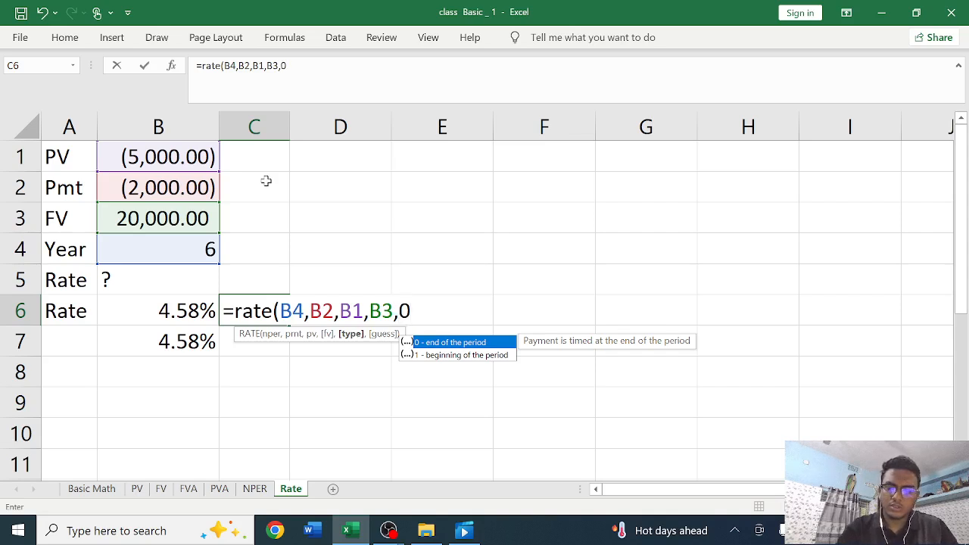
key("Tab")
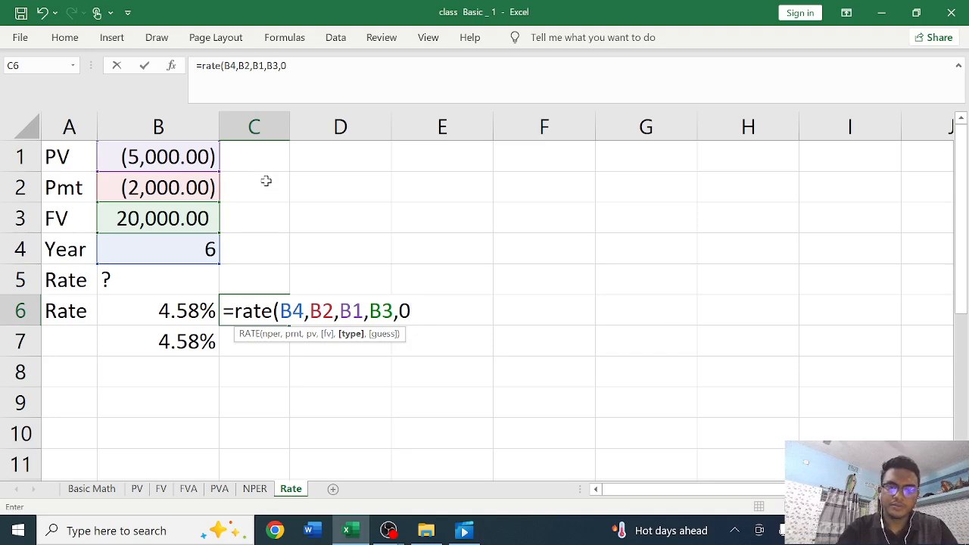
type(")")
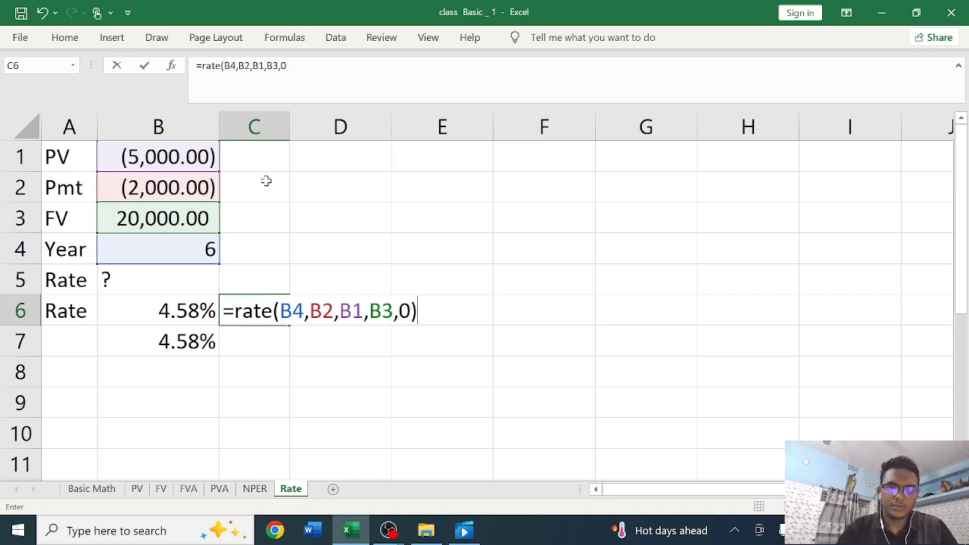
key("Return")
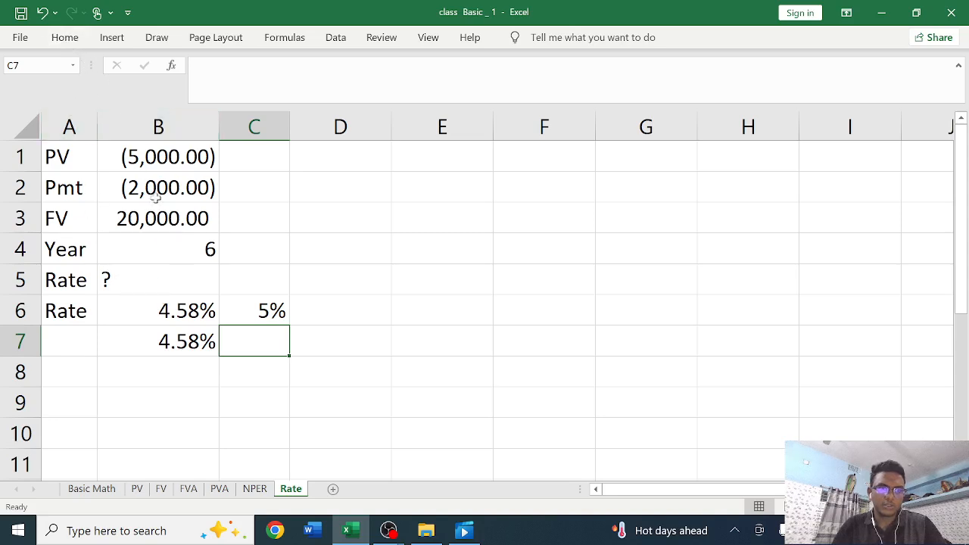
- Increase the displayed decimals of the RATE percentage in cell C6 to two decimal places
left_click_drag(241, 306, 268, 212)
left_click(339, 297)
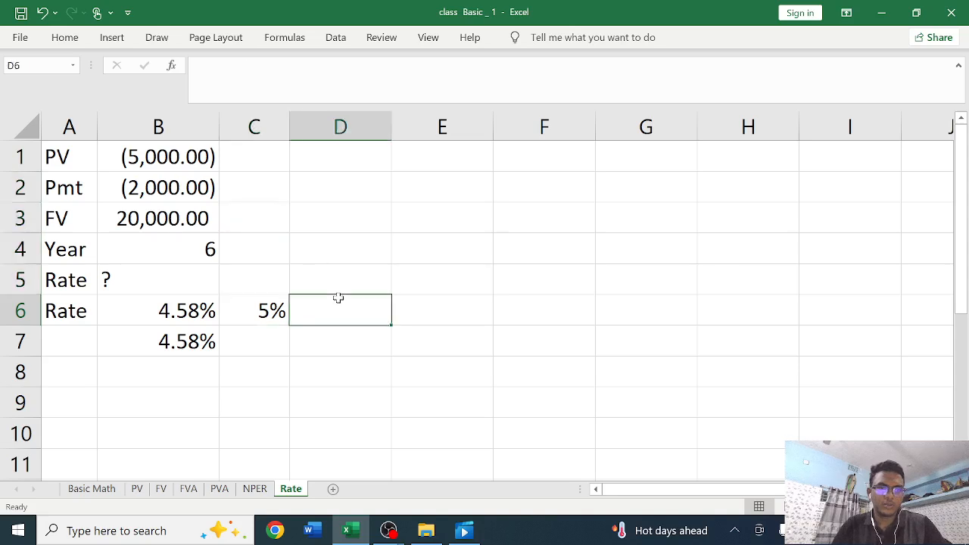
left_click(265, 306)
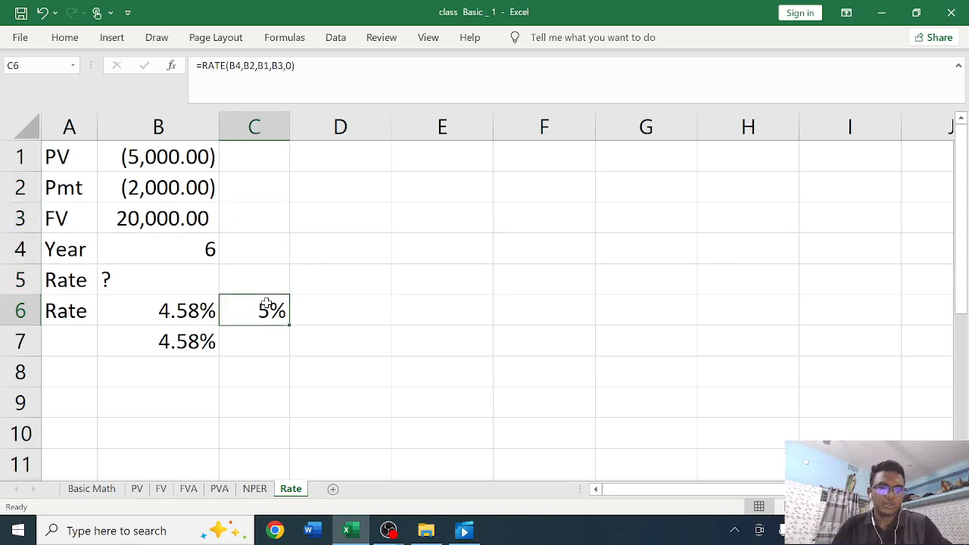
left_click(64, 39)
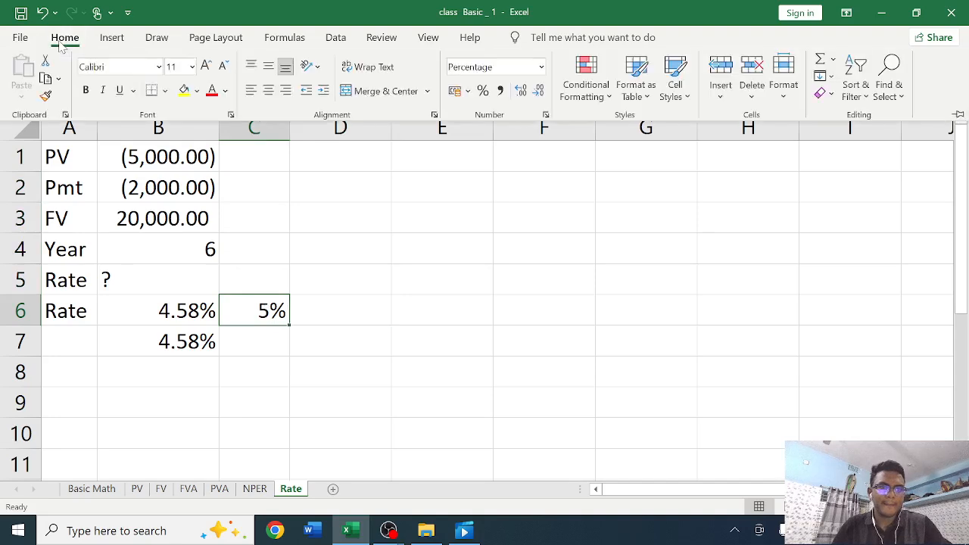
left_click(520, 91)
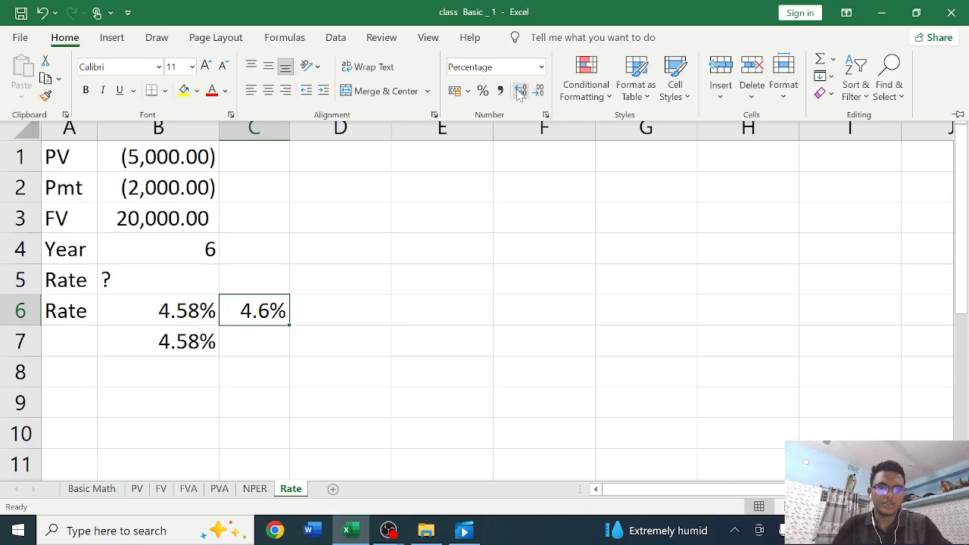
left_click(519, 91)
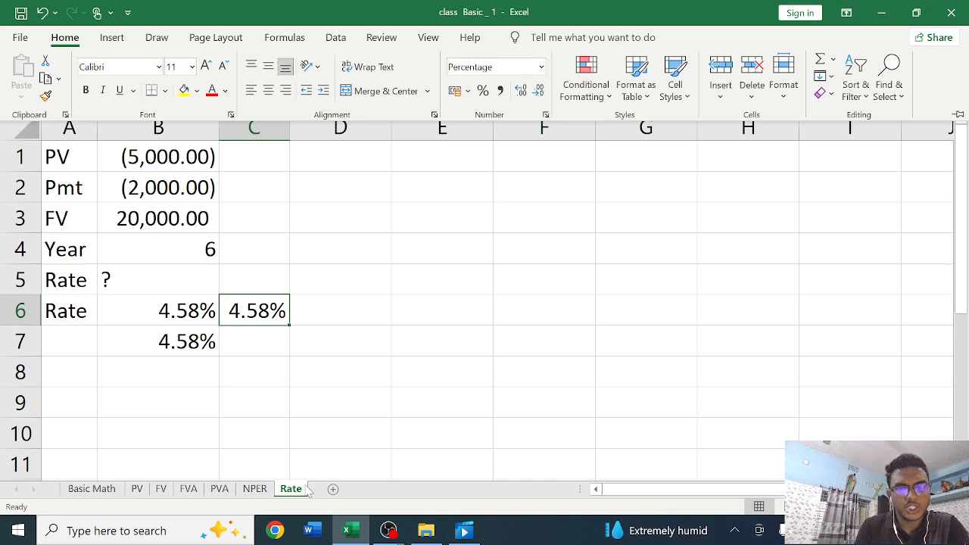
left_click(271, 435)
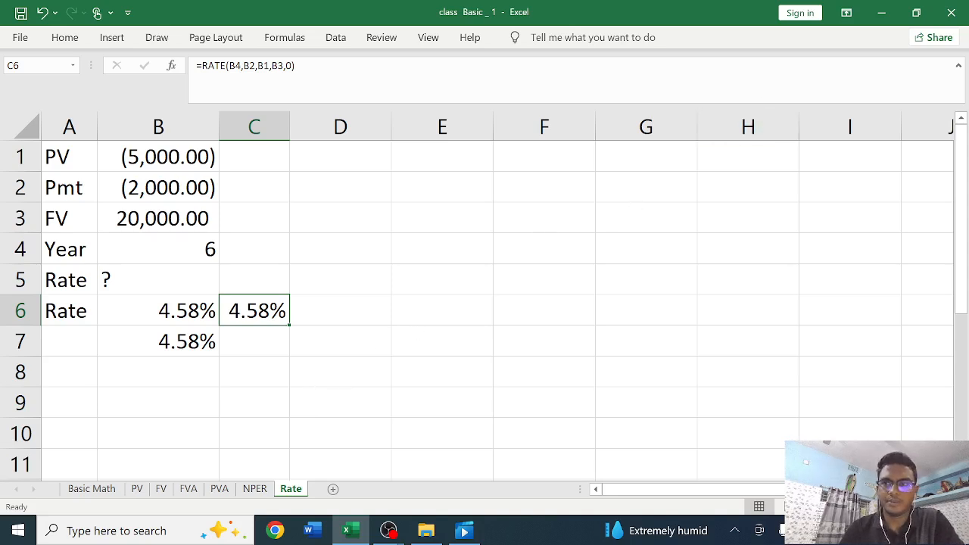
left_click(883, 12)
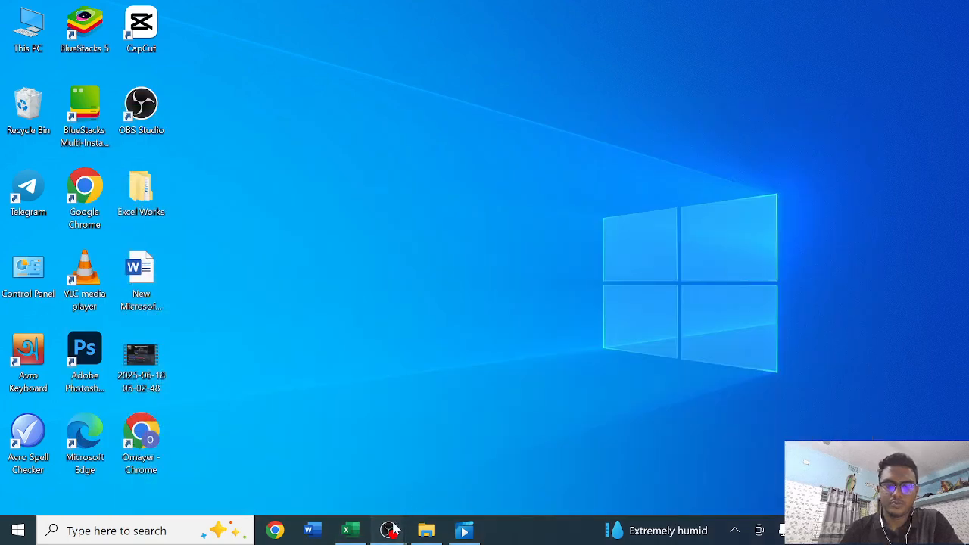
mouse_move(388, 530)
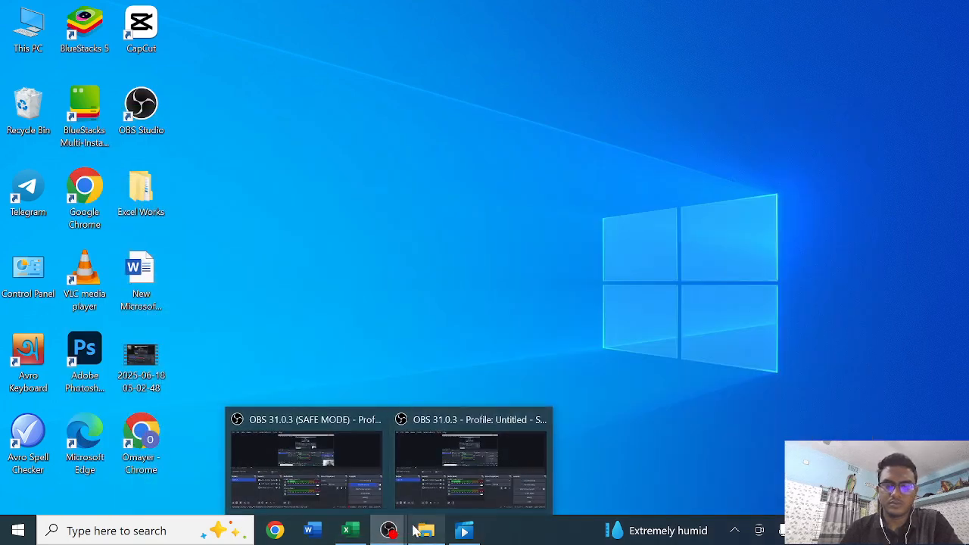
left_click(346, 463)
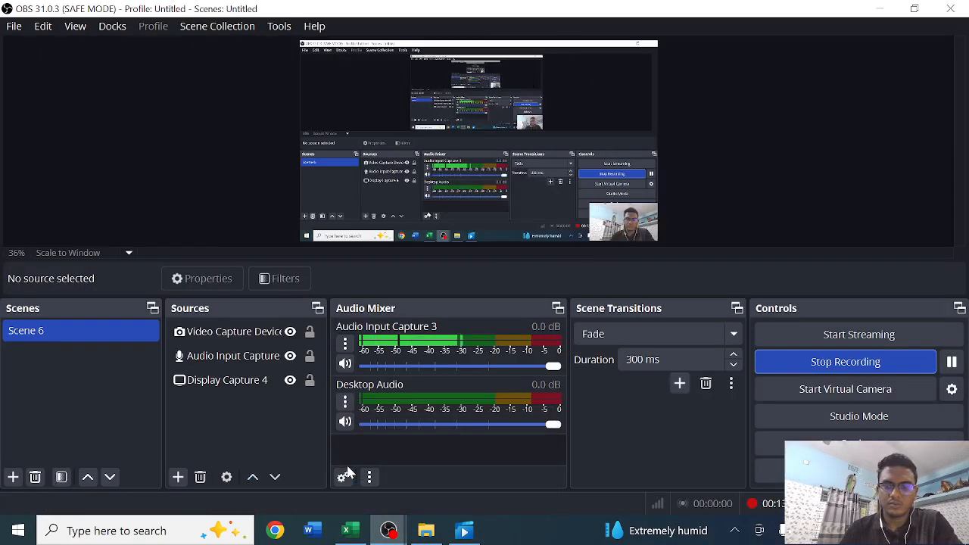